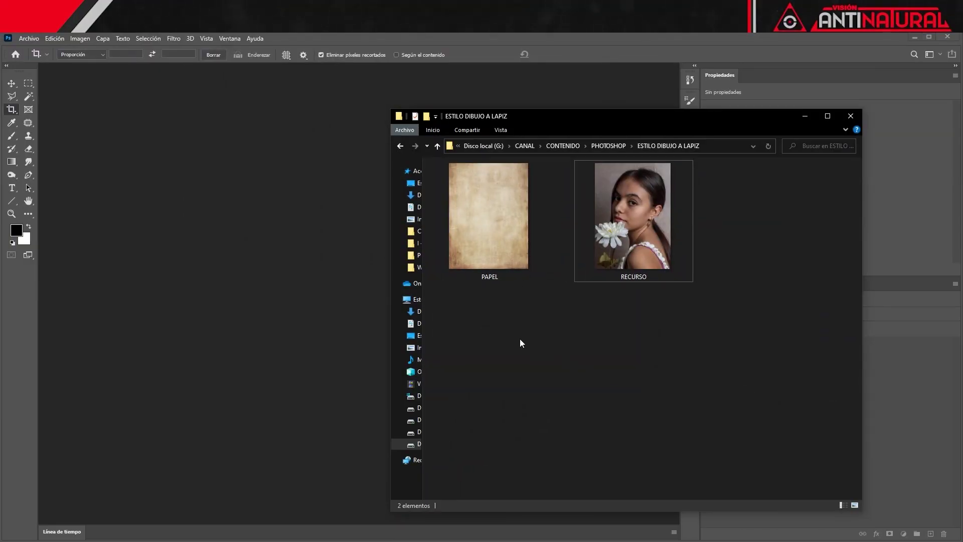
Step: Drag the RECURSO photo from the ESTILO DIBUJO A LAPIZ folder into Photoshop
left_click(631, 229)
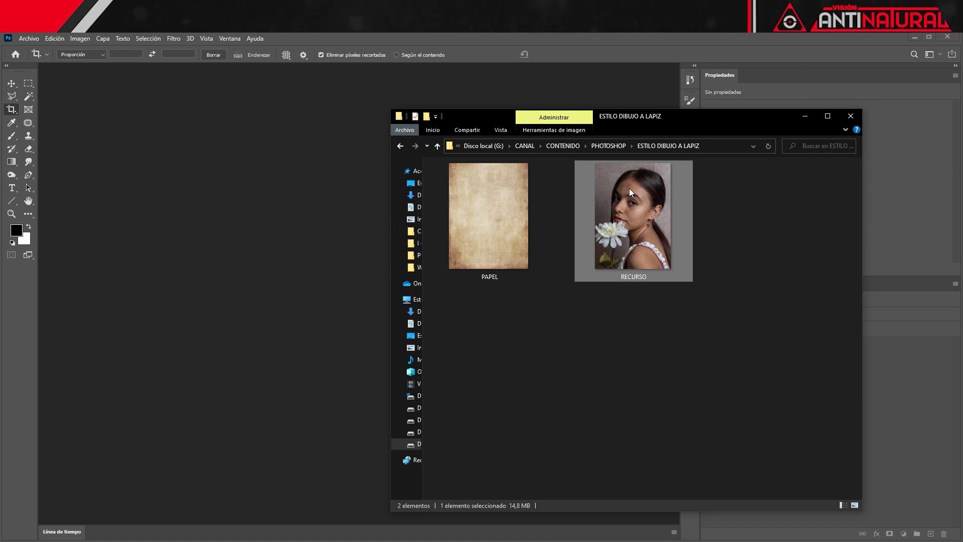
left_click_drag(629, 188, 294, 236)
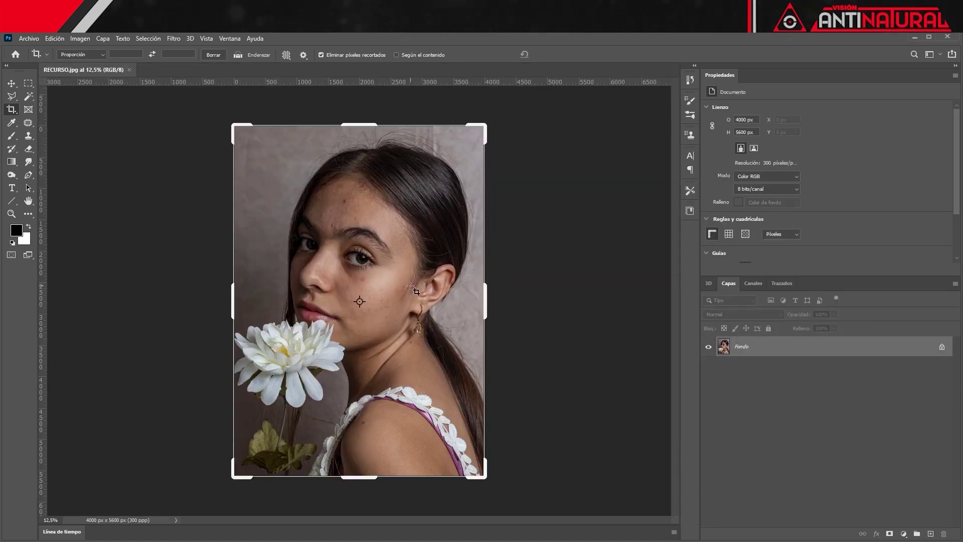
Step: Duplicate Fondo, hide the original, desaturate the copy, and duplicate the grayscale layer again
key("v")
key("ctrl+j")
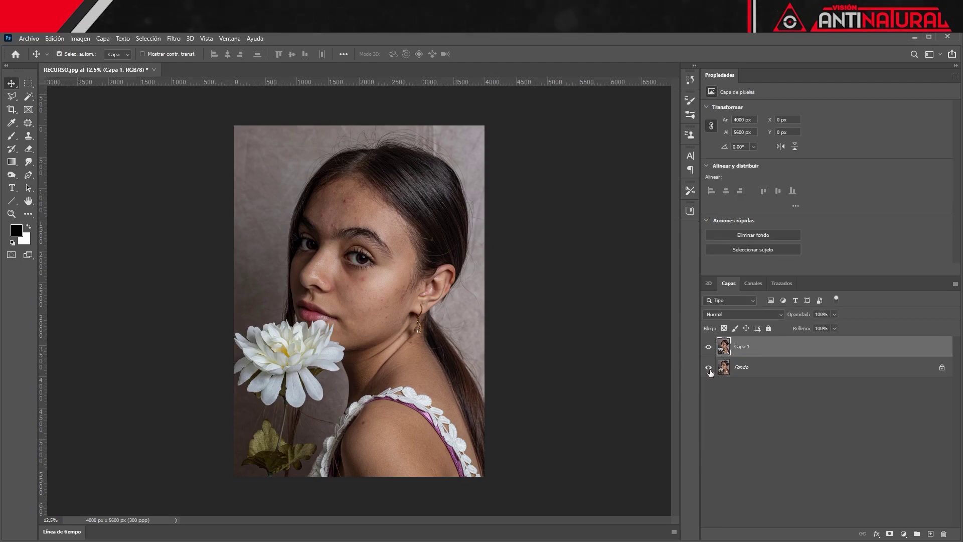
left_click(709, 368)
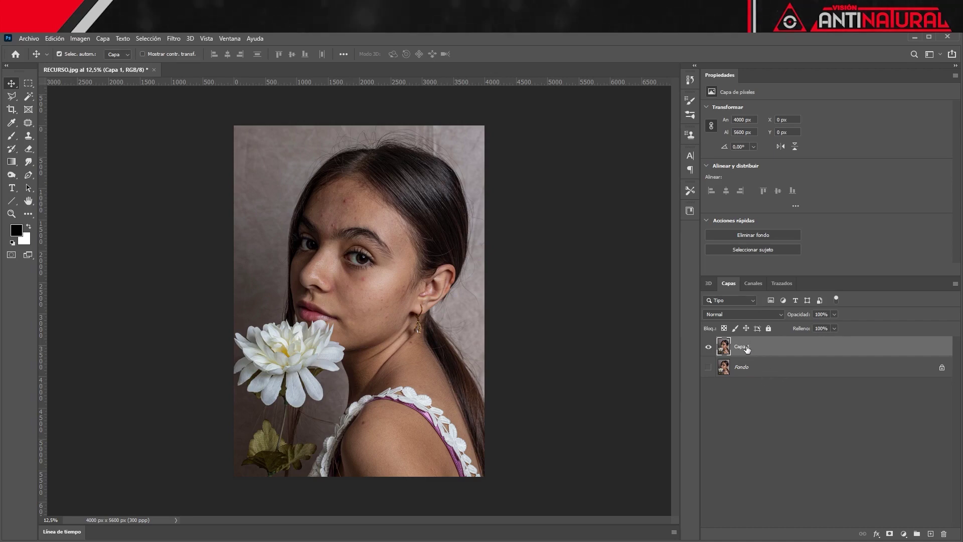
left_click(79, 40)
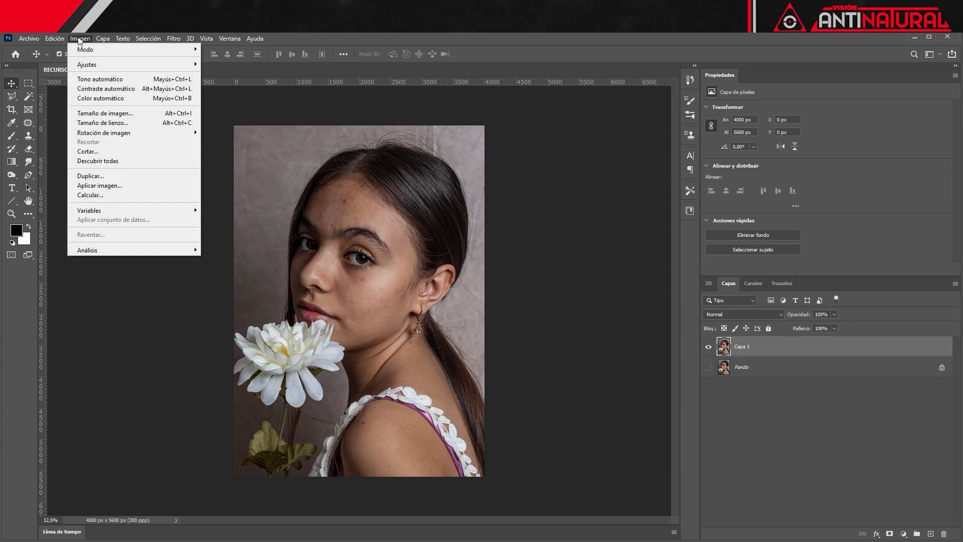
mouse_move(87, 64)
left_click(240, 259)
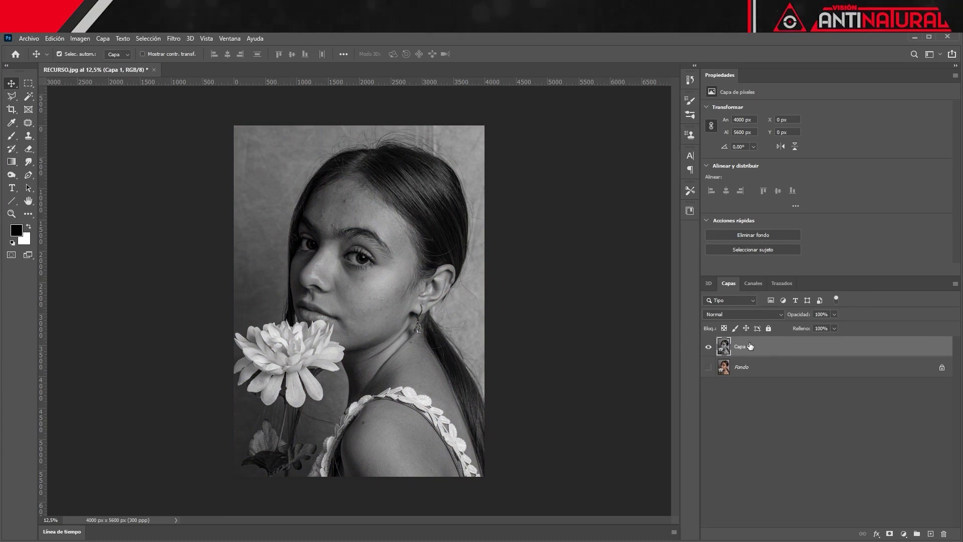
key("ctrl+j")
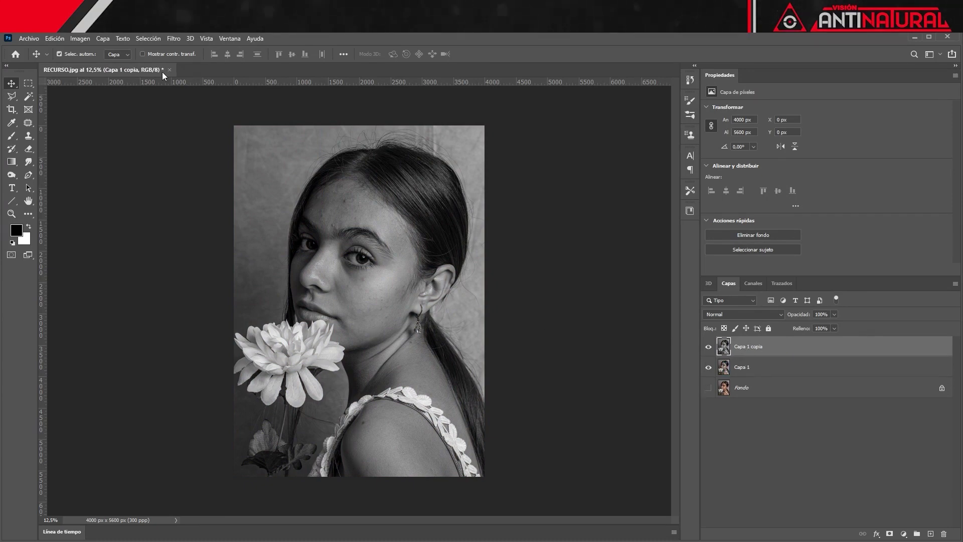
left_click(173, 39)
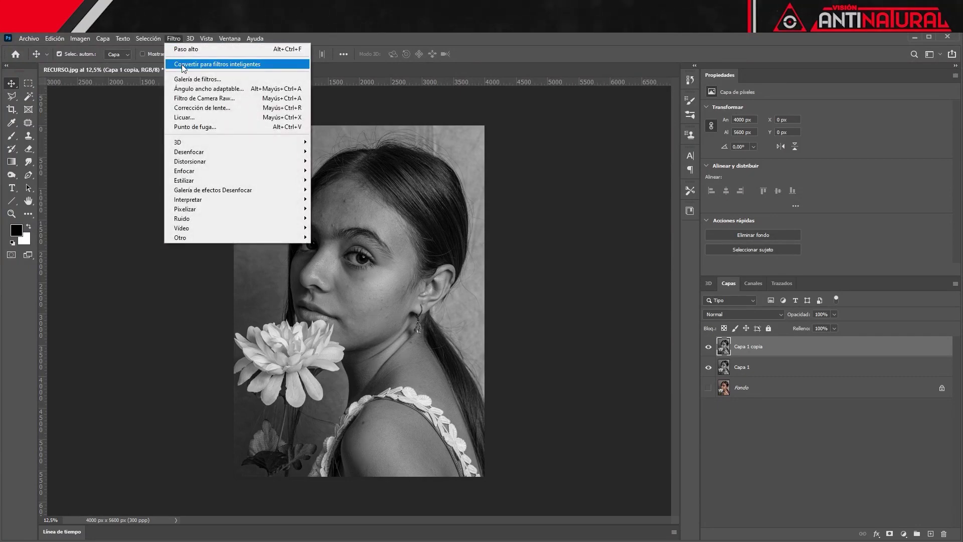
Step: Convert the top grayscale copy to a smart object and invert it to a negative
left_click(184, 64)
left_click(494, 232)
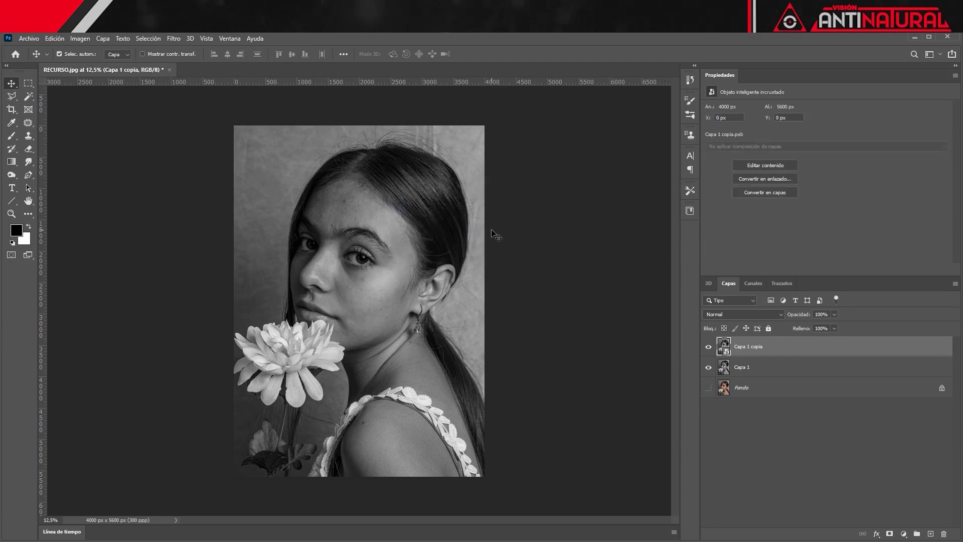
key("ctrl+i")
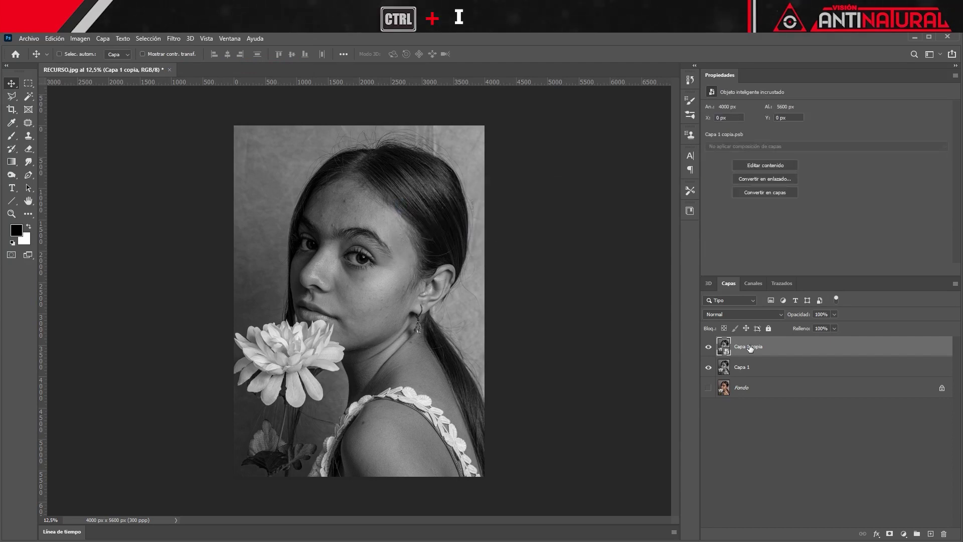
key("ctrl+i")
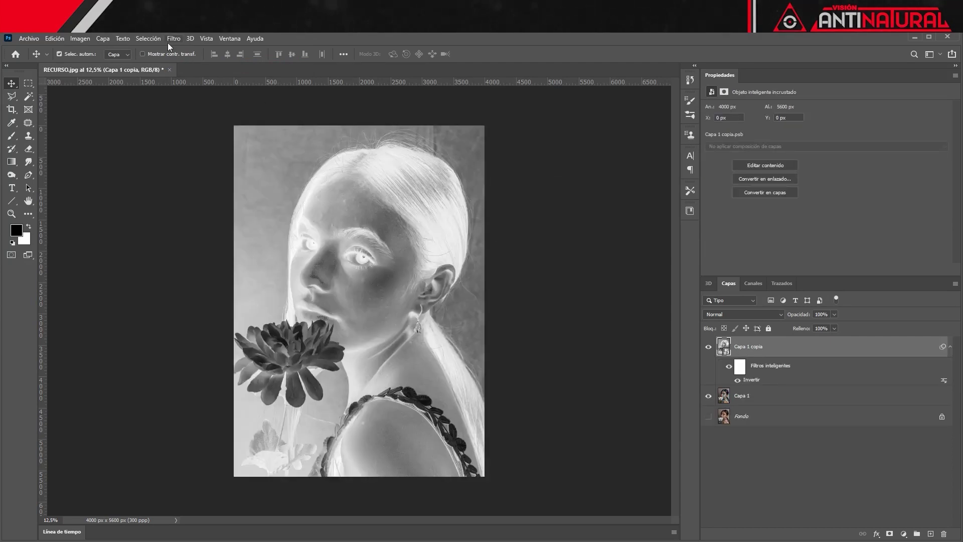
Step: Apply a Gaussian blur with radius 12,5 px to the inverted layer
left_click(171, 39)
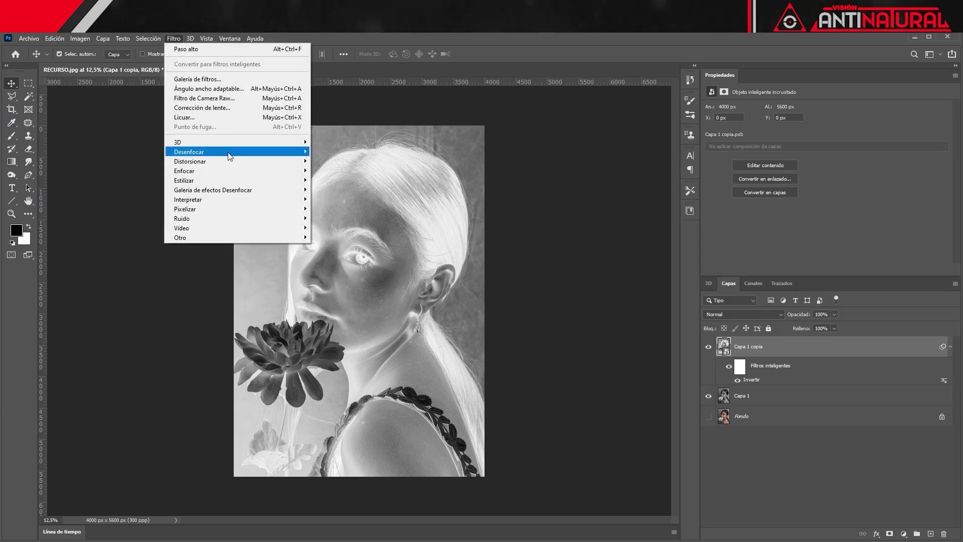
mouse_move(188, 151)
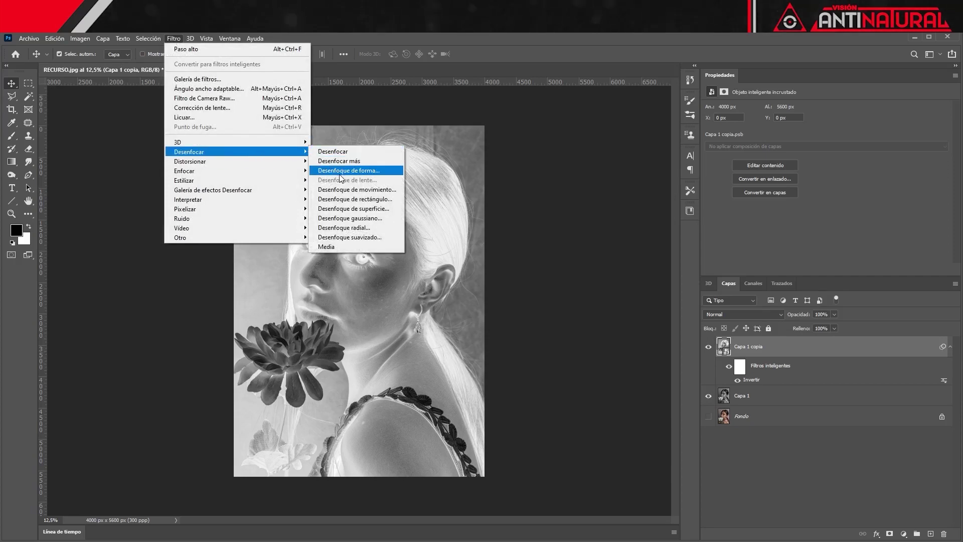
left_click(349, 218)
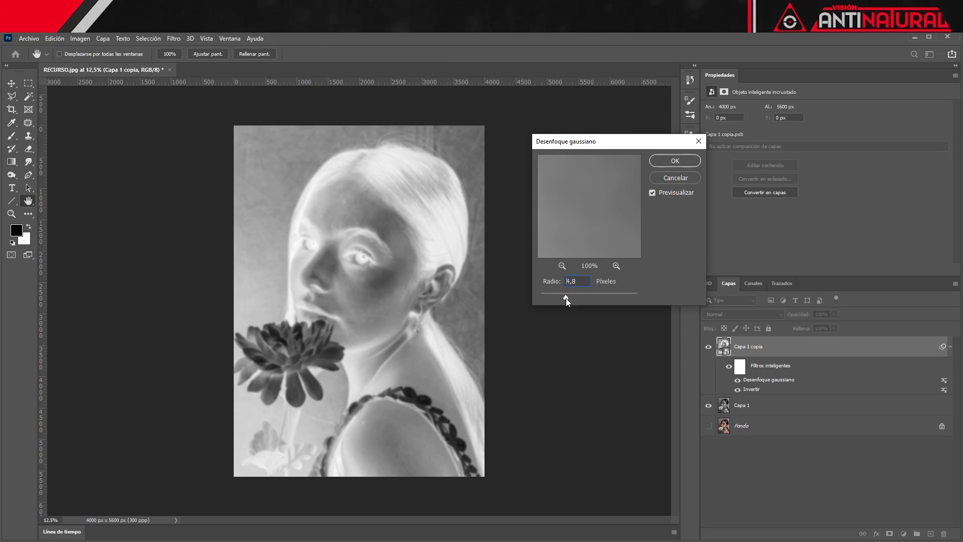
left_click_drag(567, 299, 580, 299)
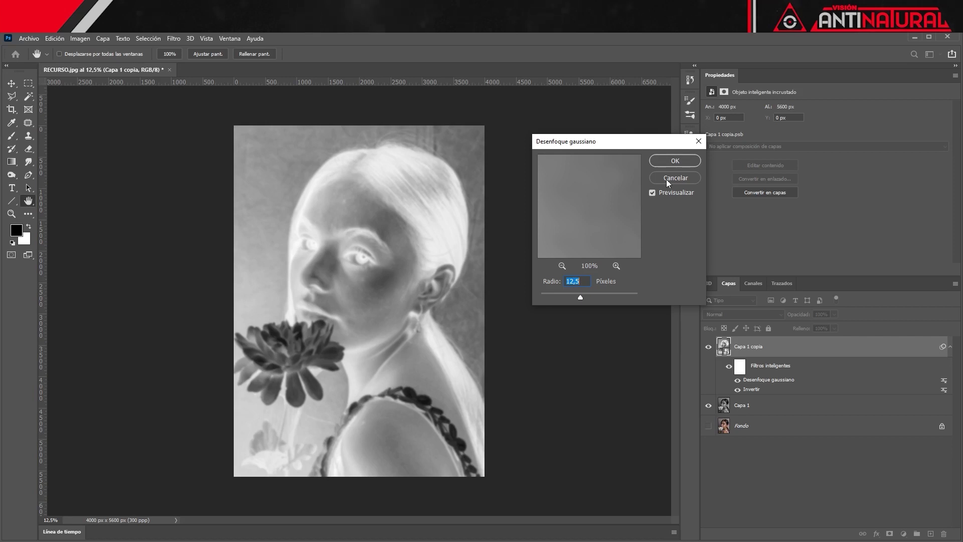
left_click(677, 163)
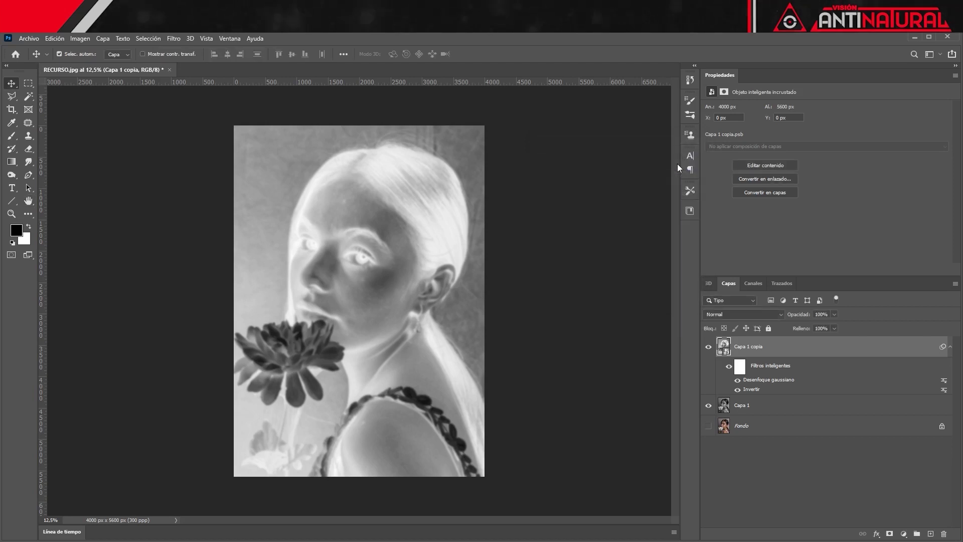
left_click(775, 314)
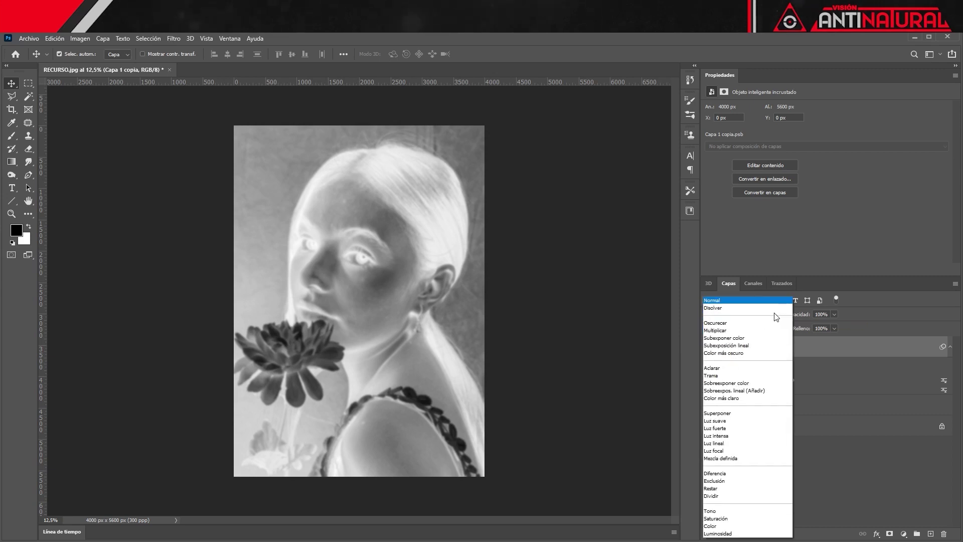
Step: Set the blurred negative to Sobreexponer color and zoom in to inspect the pencil lines
left_click(745, 383)
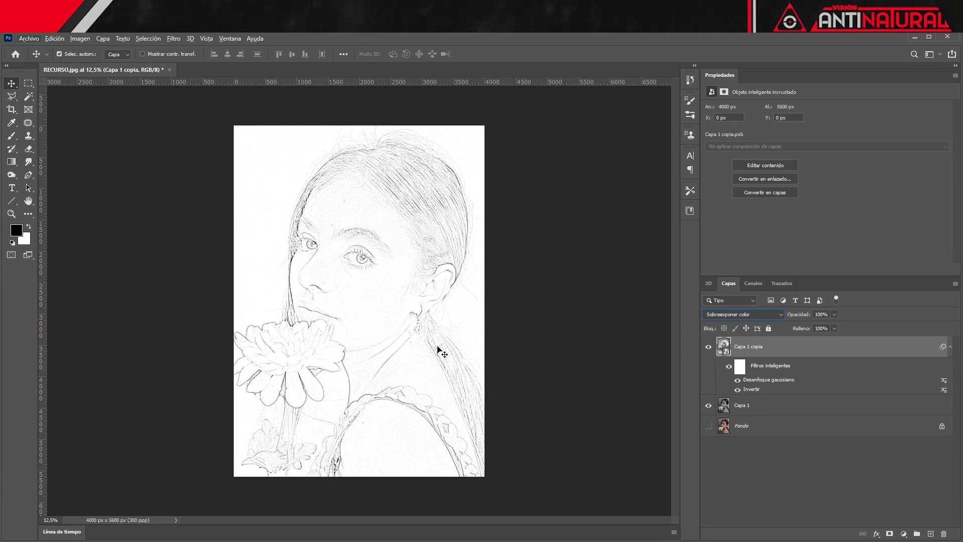
left_click(572, 394)
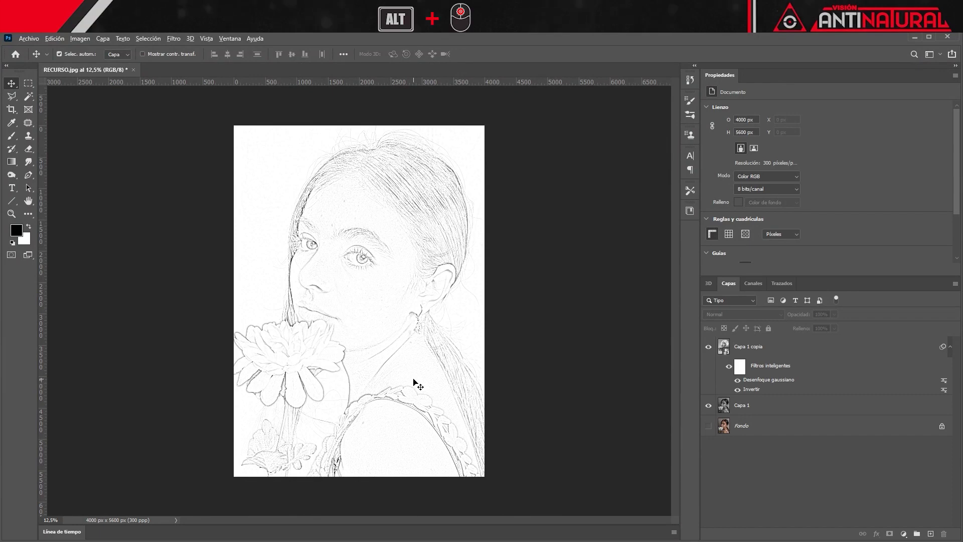
scroll(413, 379, "up", 2)
scroll(413, 379, "up", 2)
scroll(413, 379, "up", 2)
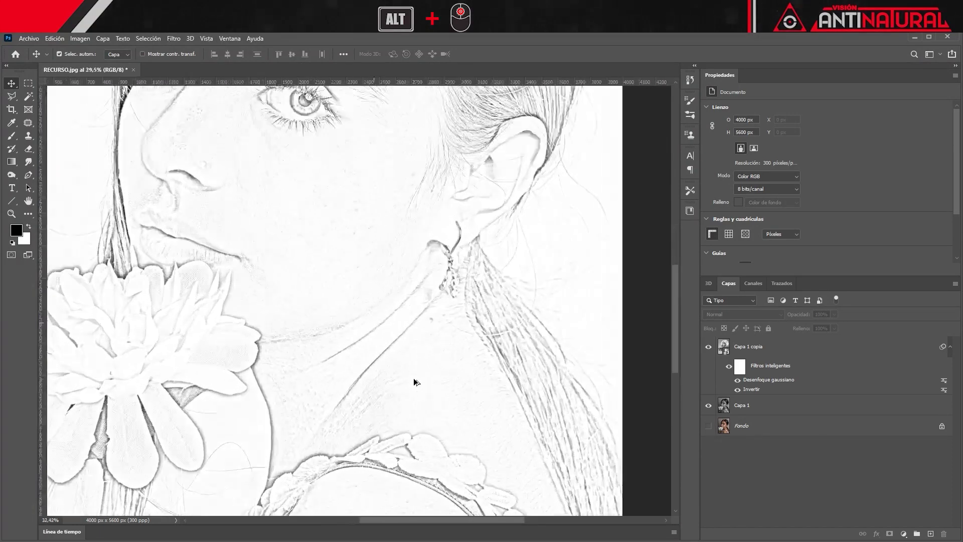
scroll(413, 378, "up", 1)
scroll(413, 377, "up", 1)
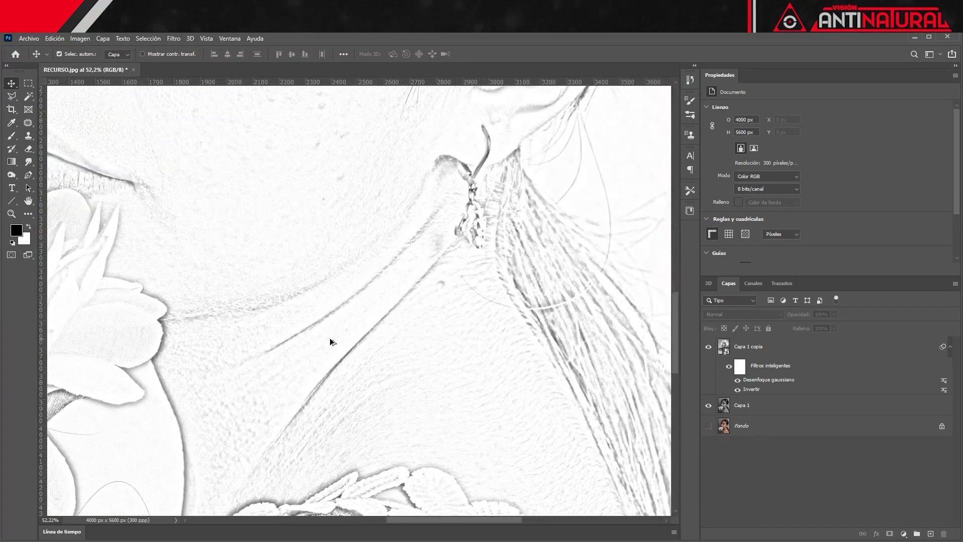
scroll(405, 341, "down", 3)
scroll(405, 341, "down", 2)
scroll(406, 341, "down", 2)
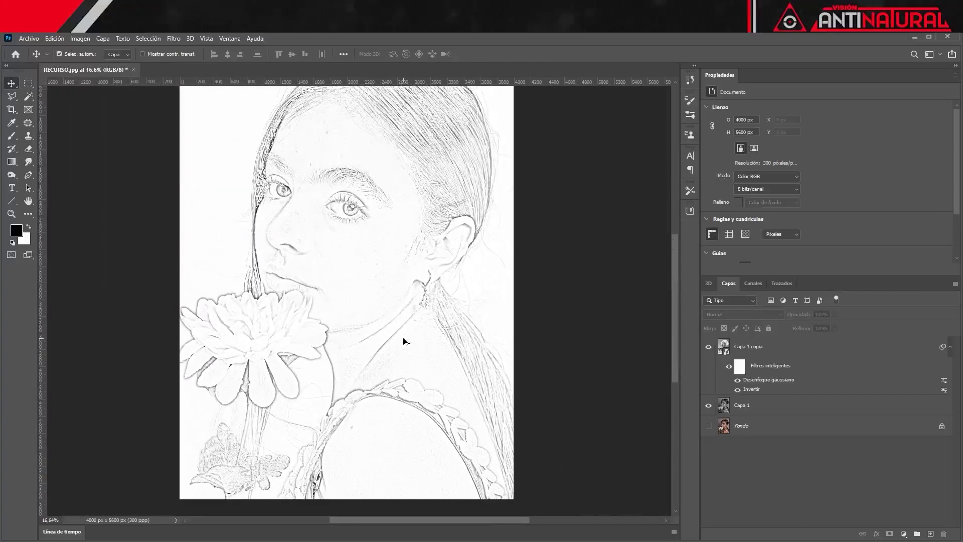
scroll(405, 341, "down", 1)
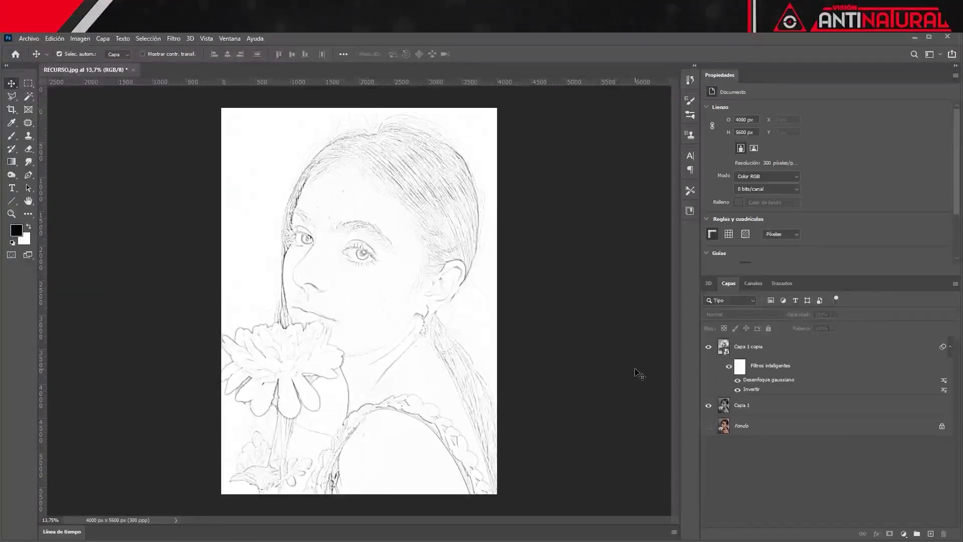
Step: Select Capa 1 copia and Capa 1 together and merge them with Combinar capas
left_click(762, 348)
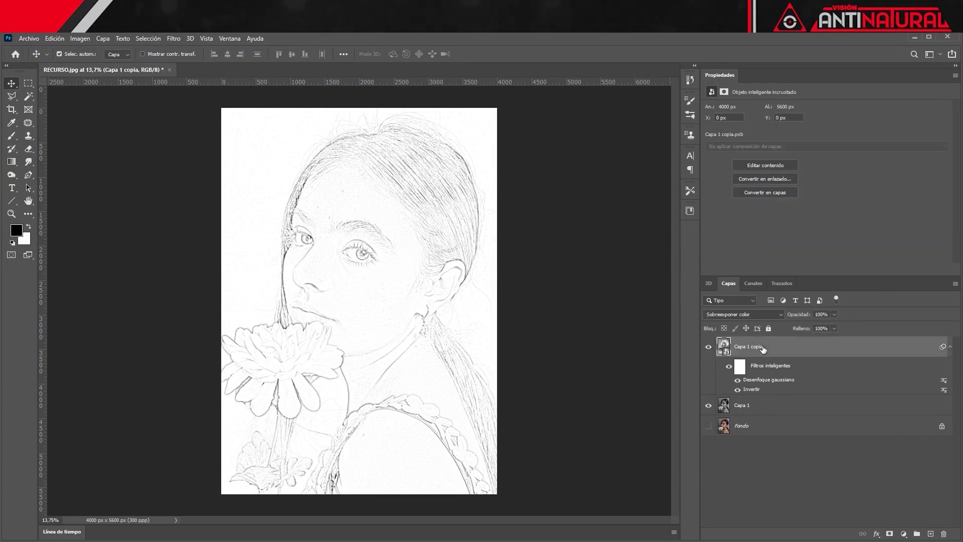
left_click(769, 407, "shift")
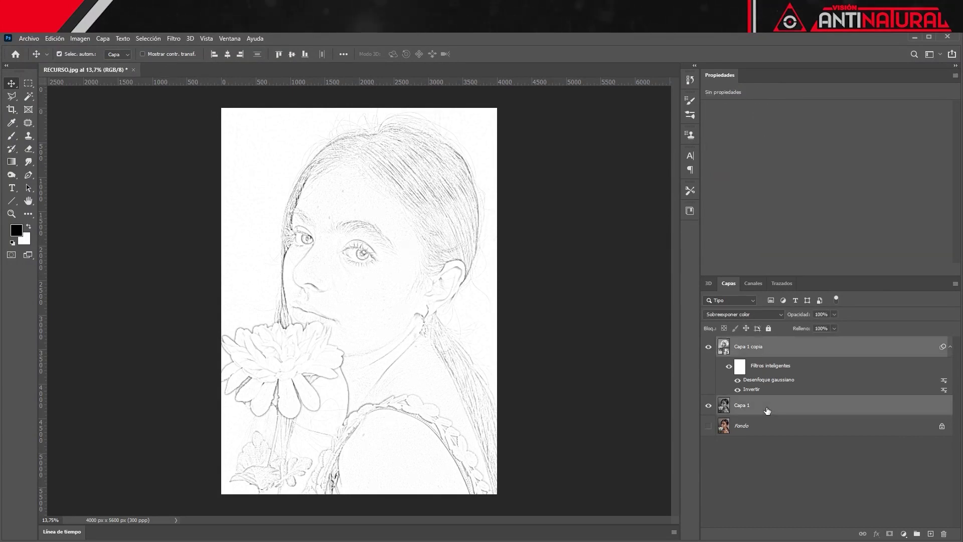
right_click(767, 408)
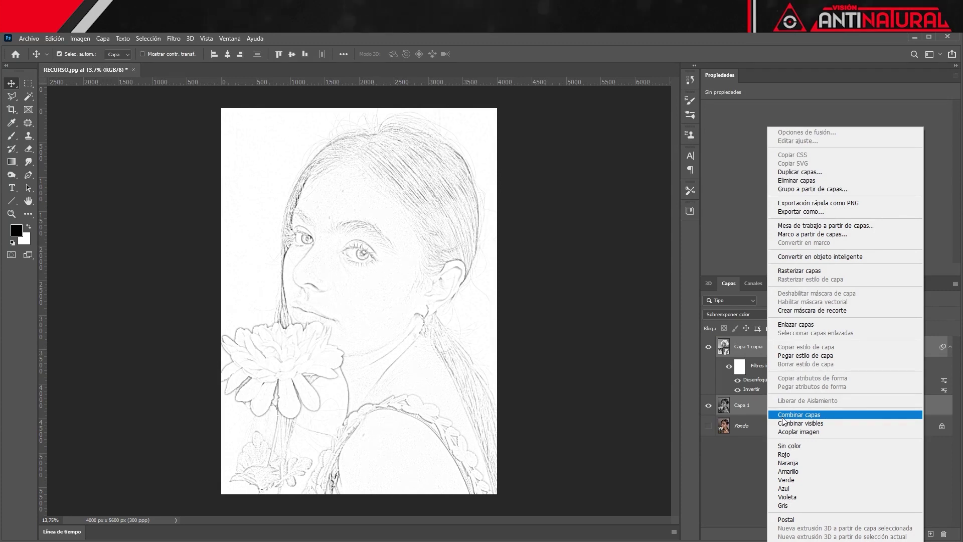
left_click(782, 416)
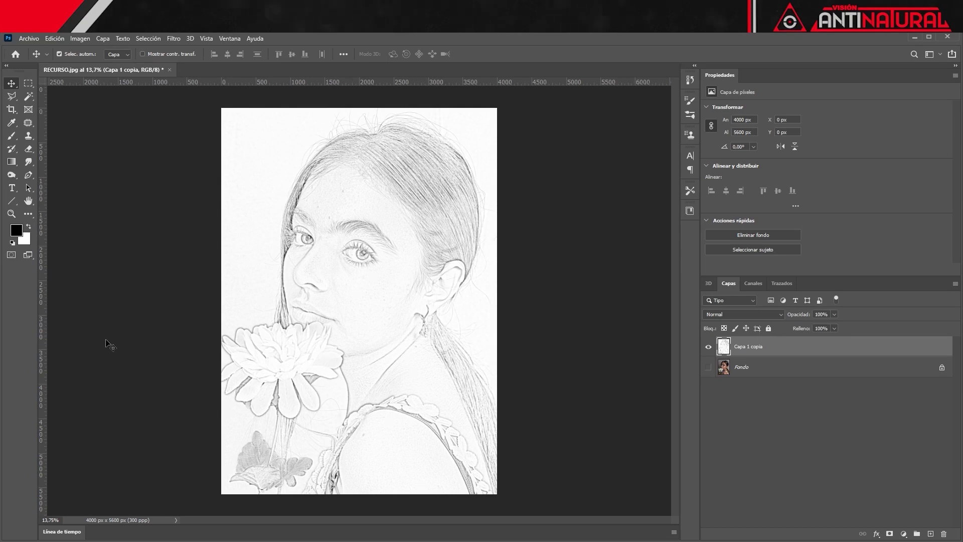
Step: Open the Filter Gallery and set its preview zoom to 25%
left_click(171, 39)
left_click(182, 79)
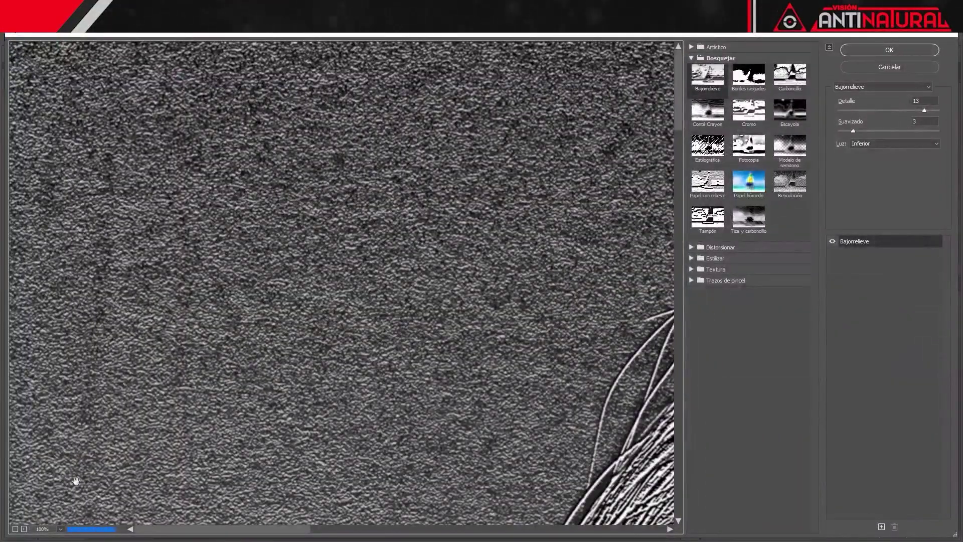
left_click(15, 528)
left_click(15, 528)
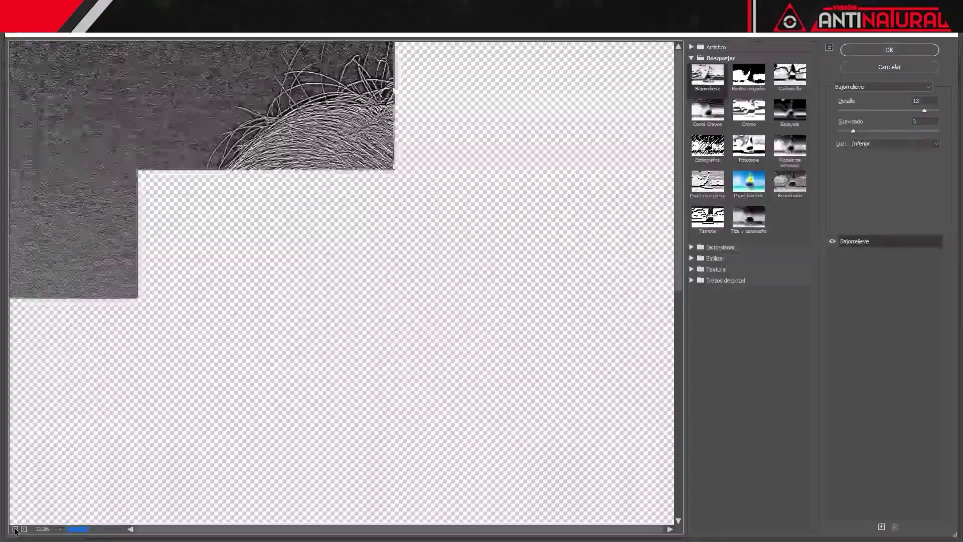
left_click(15, 528)
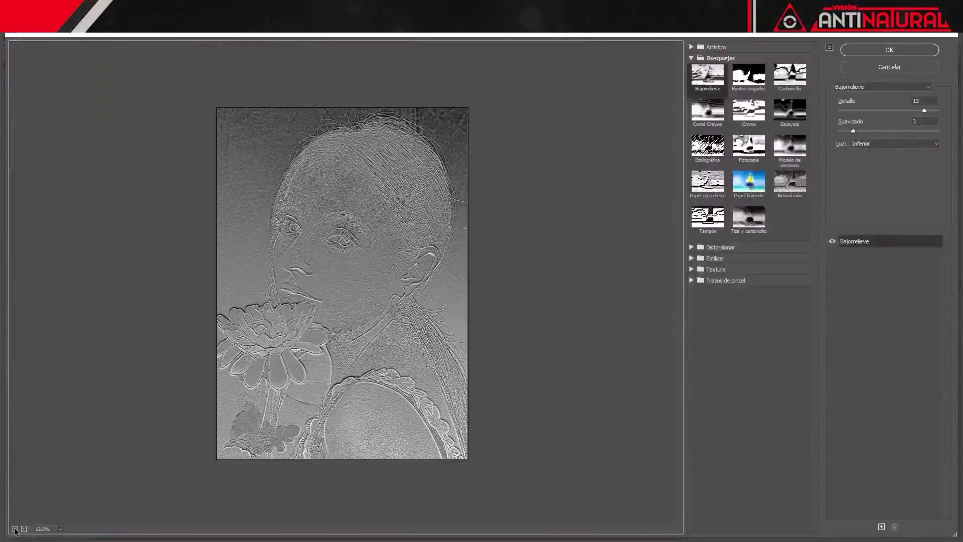
left_click(24, 529)
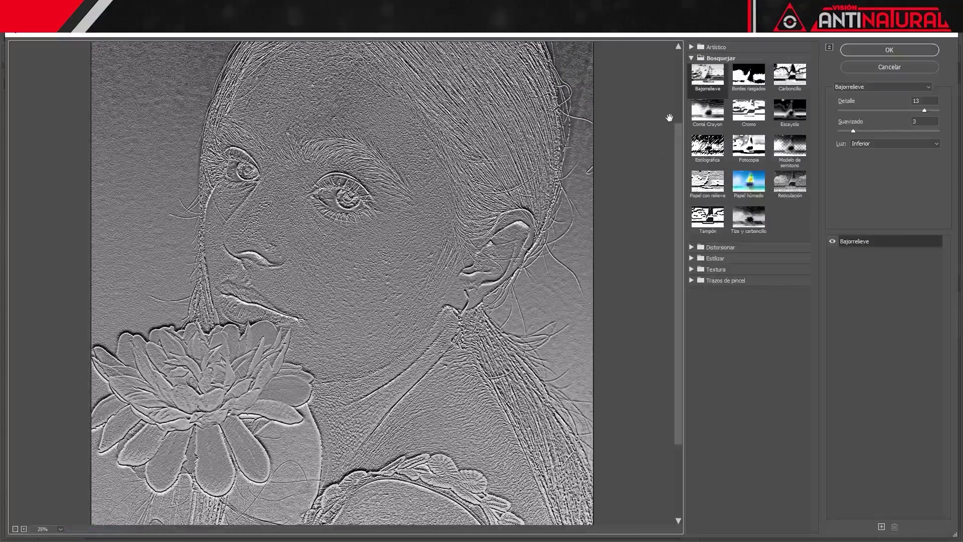
Step: Apply Conté Crayon with Arenisca texture, scale 120 and relief 10
left_click(705, 119)
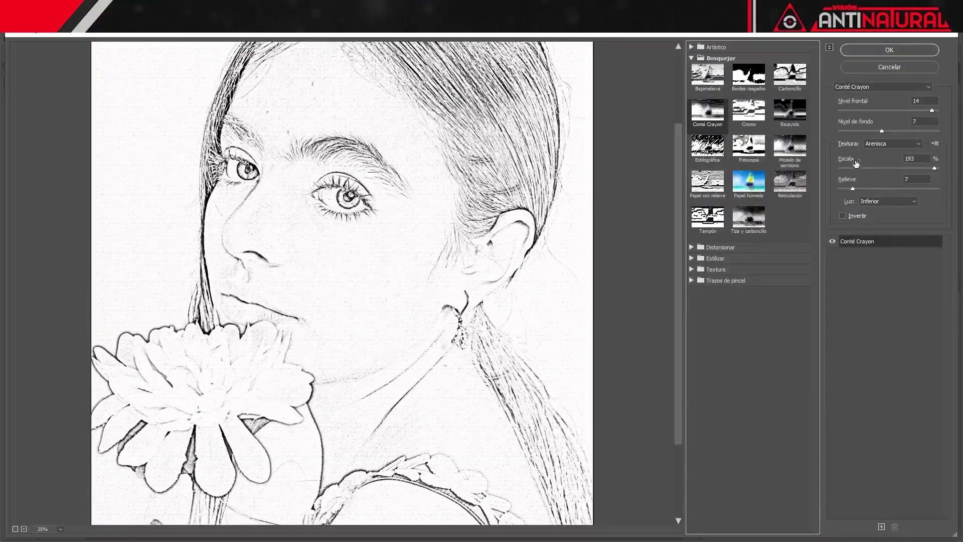
left_click_drag(934, 168, 877, 169)
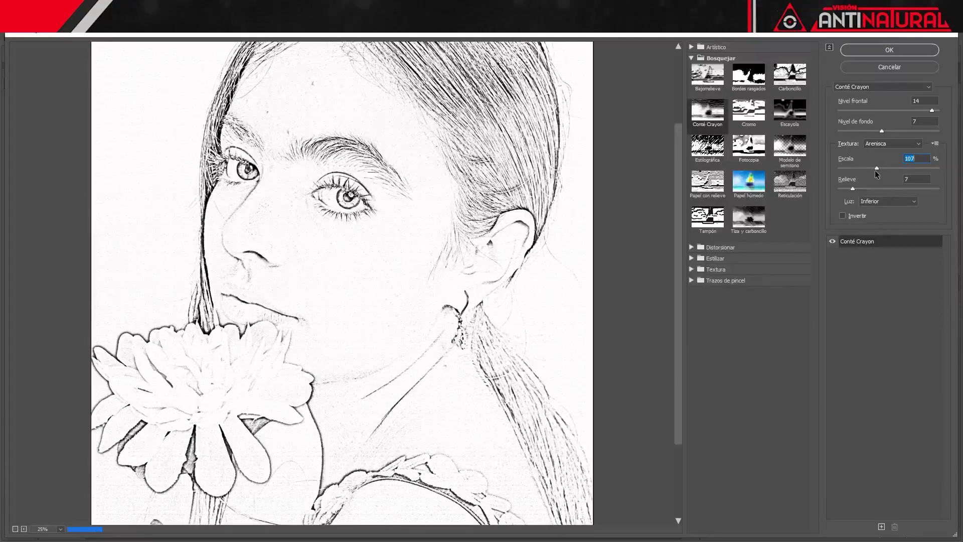
left_click_drag(853, 189, 892, 189)
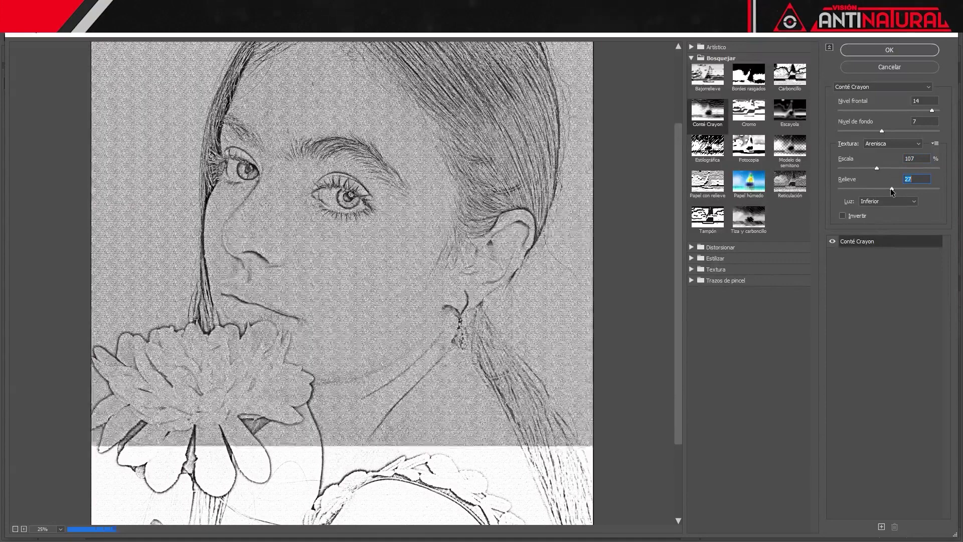
mouse_move(890, 190)
left_mouse_down()
mouse_move(856, 189)
mouse_move(883, 168)
left_mouse_up()
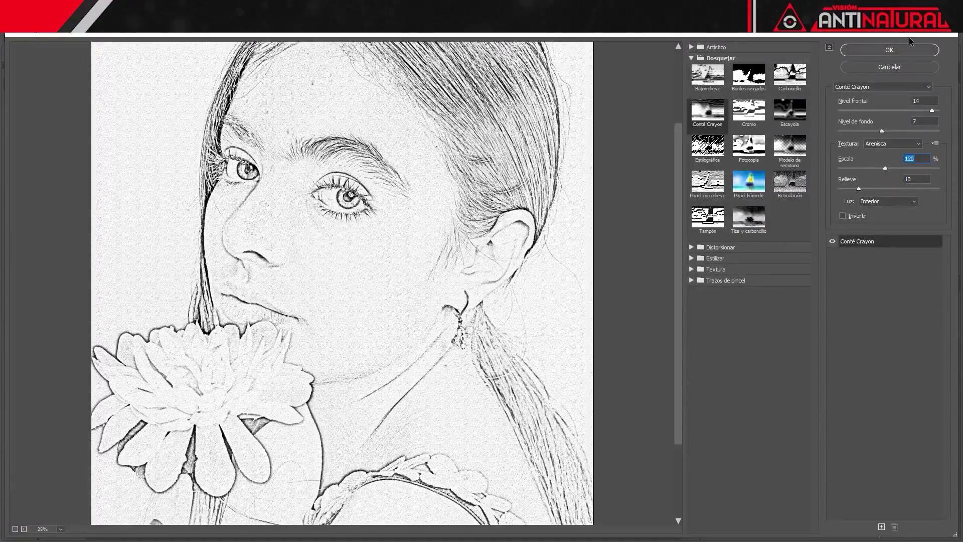
left_click(895, 49)
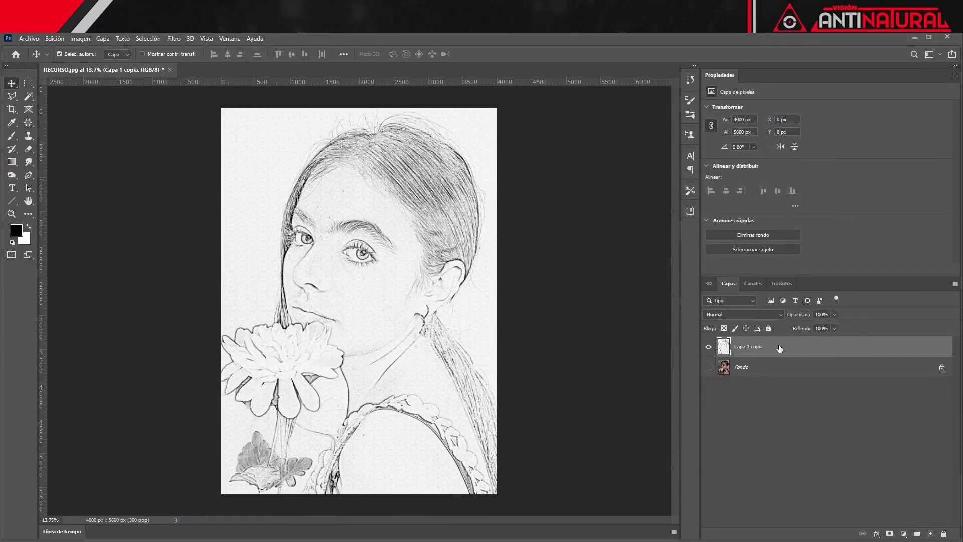
Step: Duplicate the sketch layer and convert the copy to a smart object
key("ctrl+j")
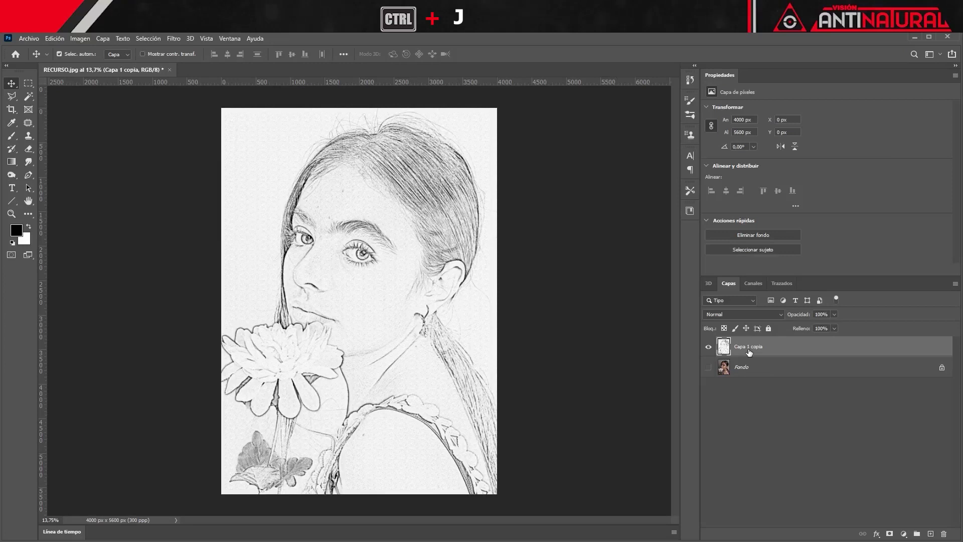
key("ctrl+j")
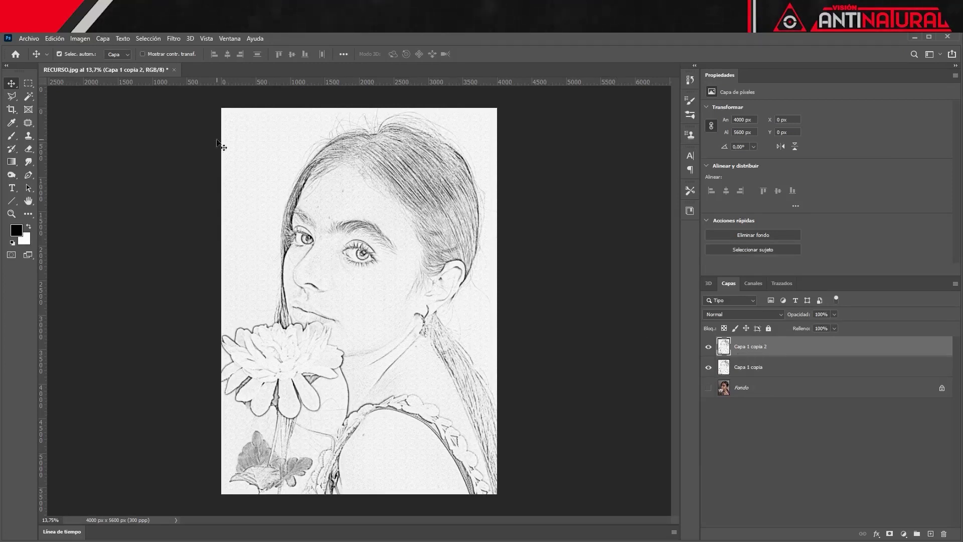
left_click(178, 39)
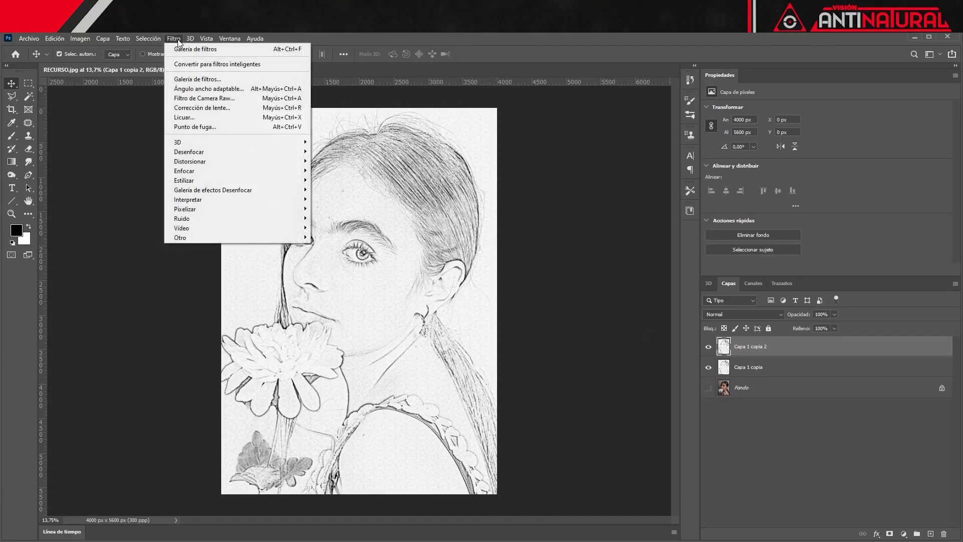
left_click(186, 64)
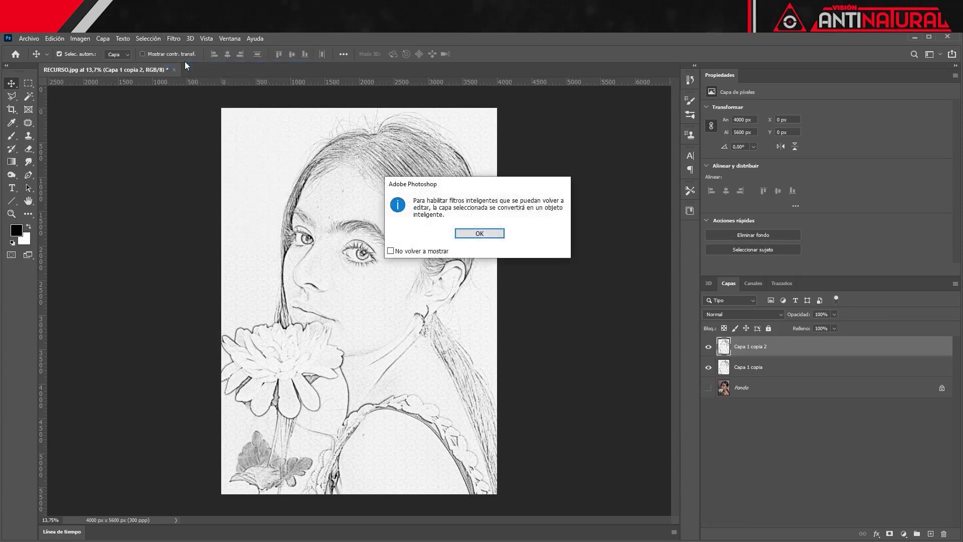
left_click(496, 234)
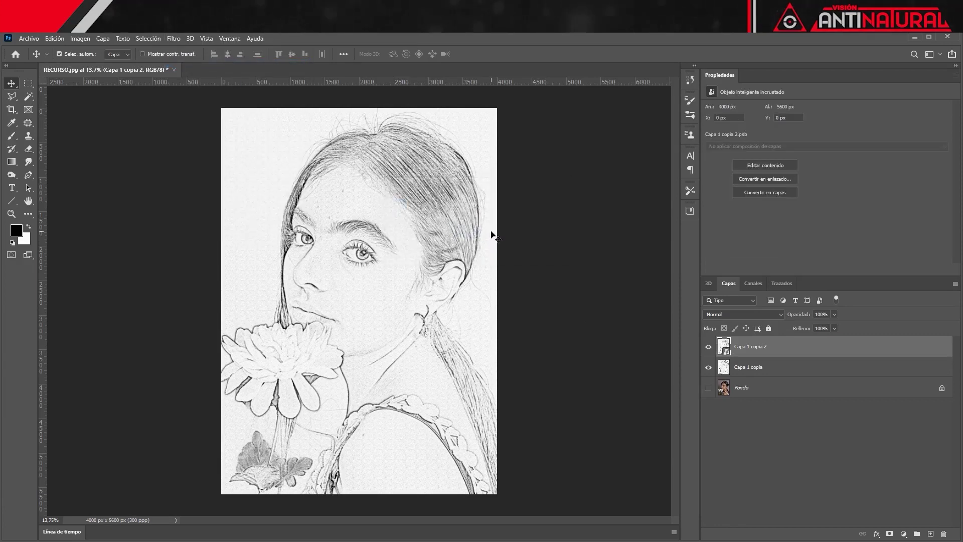
Step: Apply a High Pass filter with radius 27,7 to the copy
left_click(175, 40)
mouse_move(225, 236)
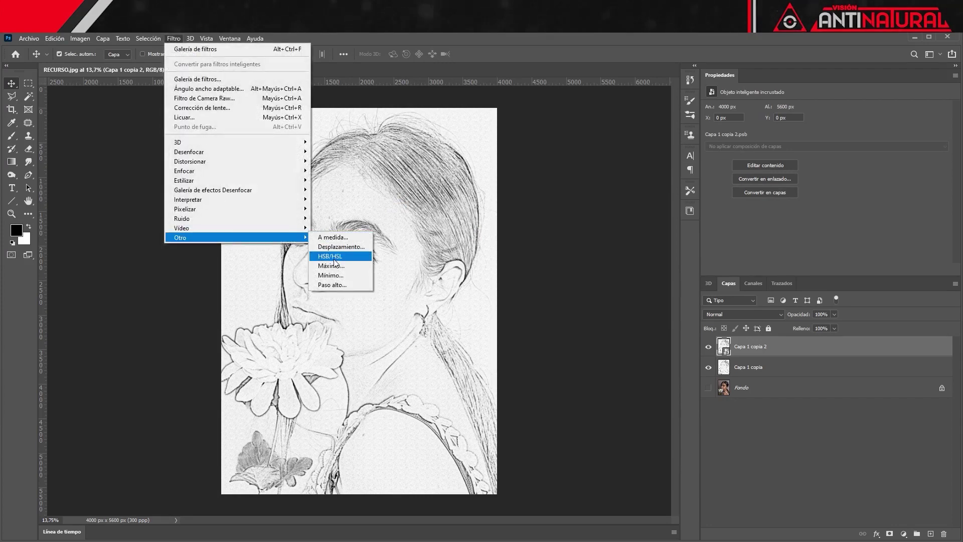
left_click(336, 285)
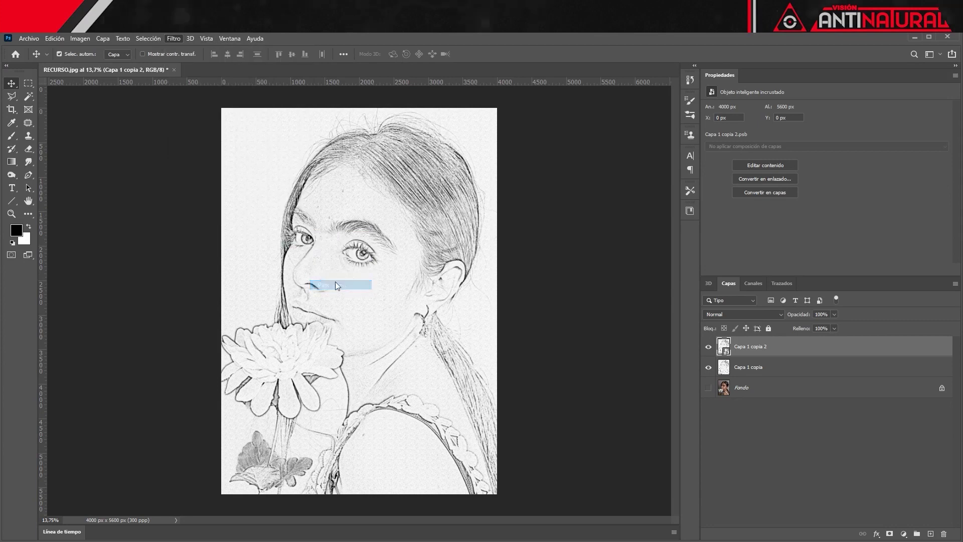
left_click_drag(460, 140, 542, 157)
left_click_drag(574, 307, 559, 310)
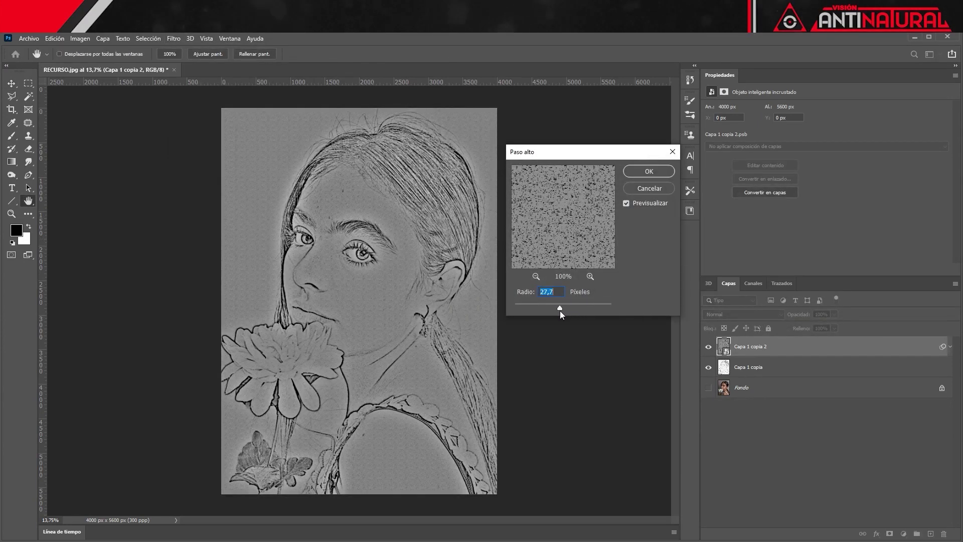
left_click(657, 170)
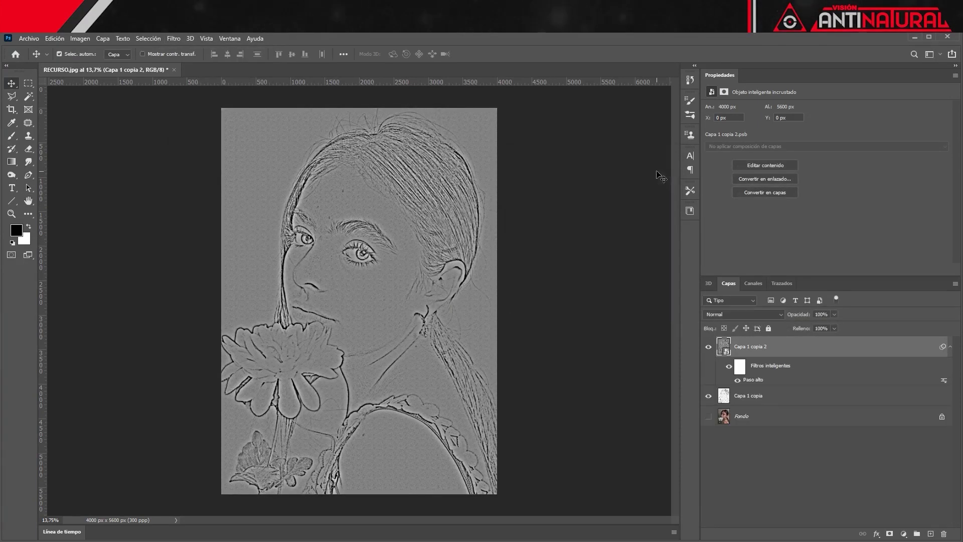
left_click(741, 316)
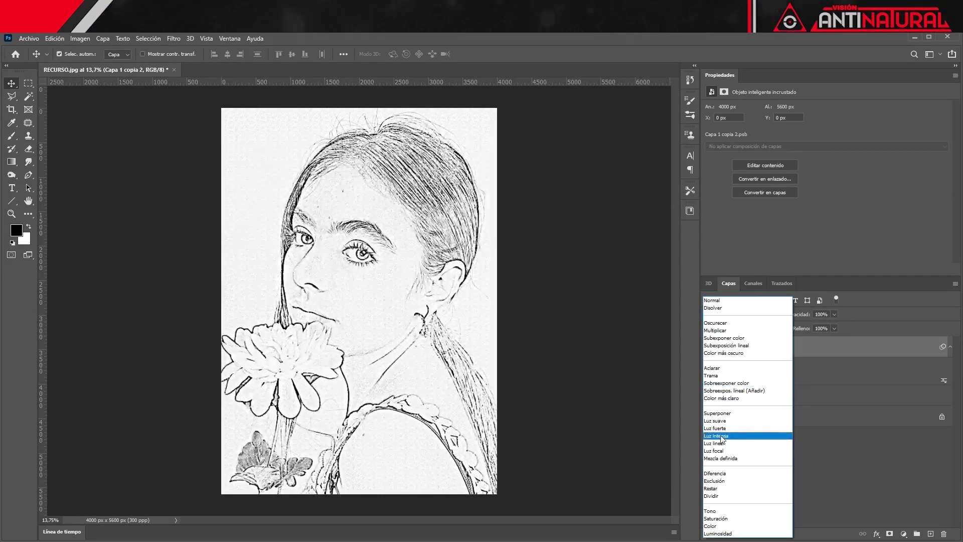
Step: Set the High Pass layer to Luz fuerte, retune its radius, and lower its opacity
left_click(724, 429)
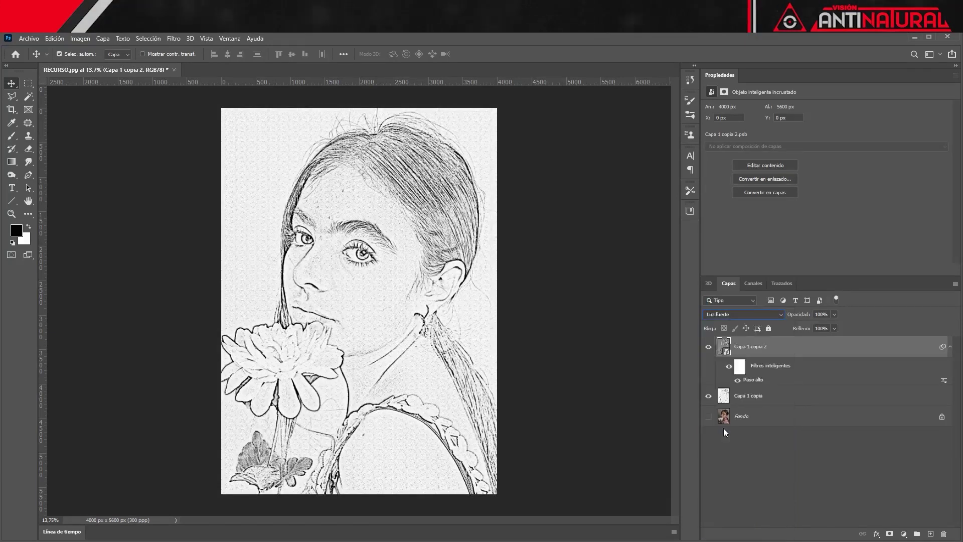
double_click(756, 380)
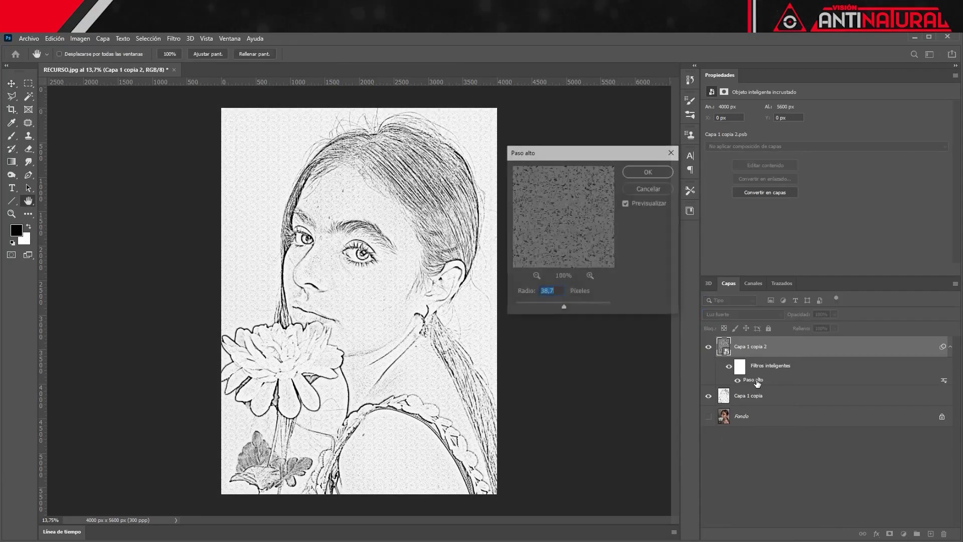
left_click(534, 275)
left_click_drag(563, 306, 572, 306)
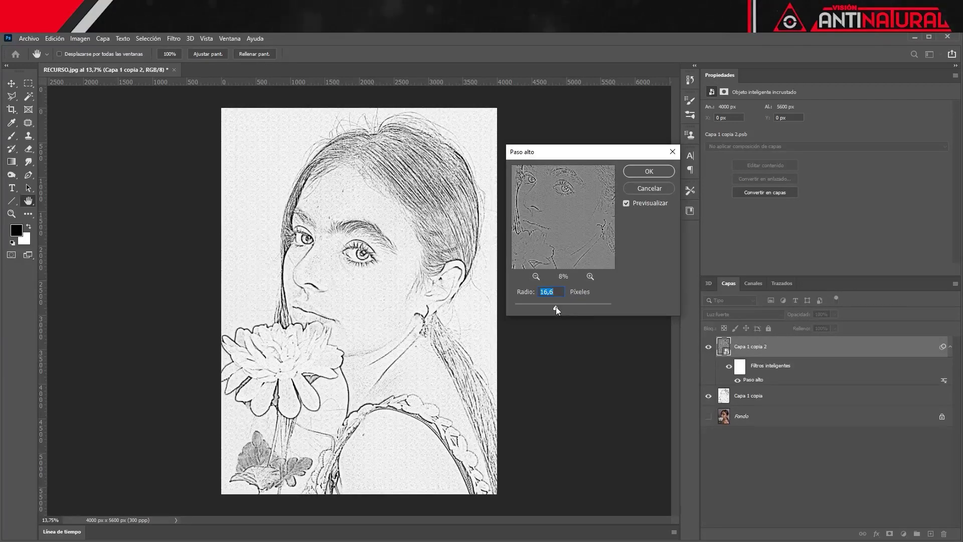
left_click(651, 170)
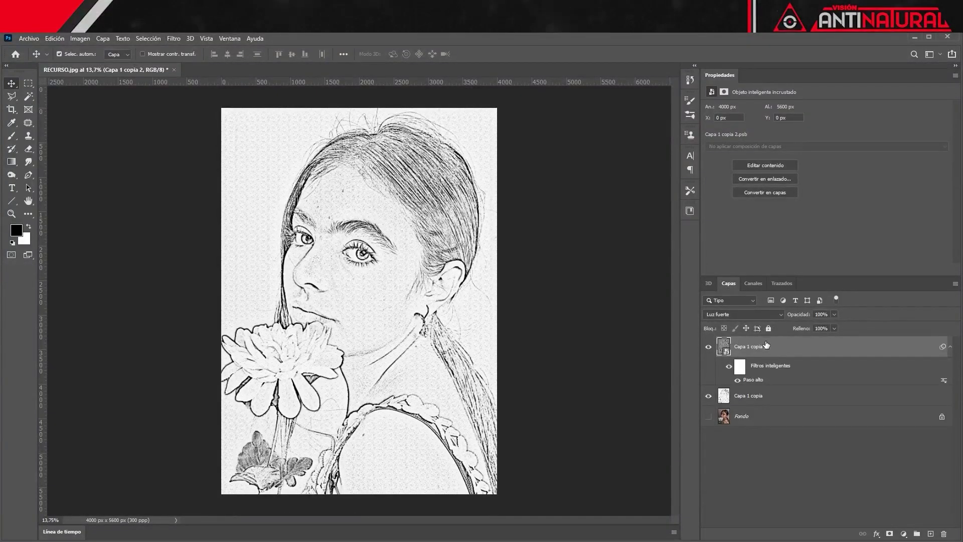
left_click(833, 315)
left_click_drag(834, 325, 804, 328)
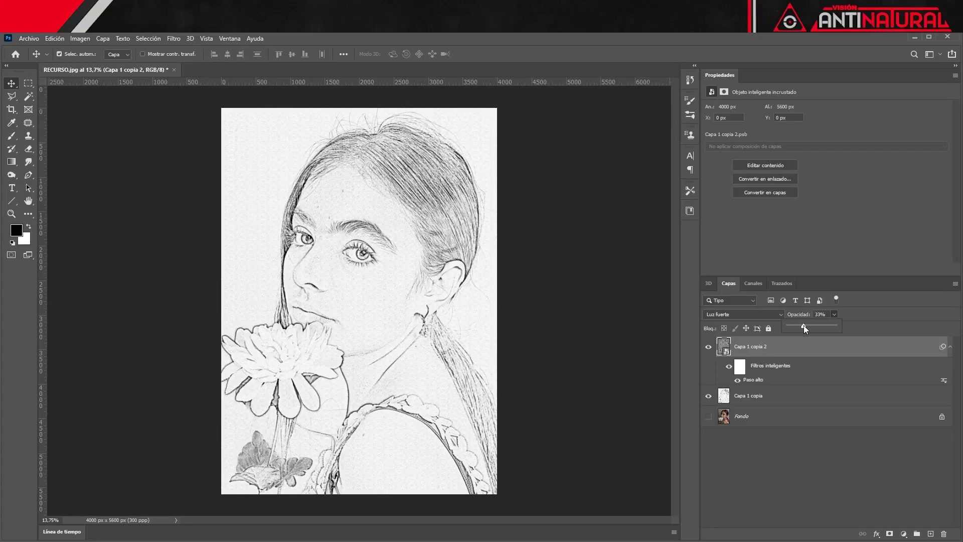
Step: Drag the PAPEL paper image from Explorer onto the portrait canvas
left_click(781, 509)
key("alt+Tab")
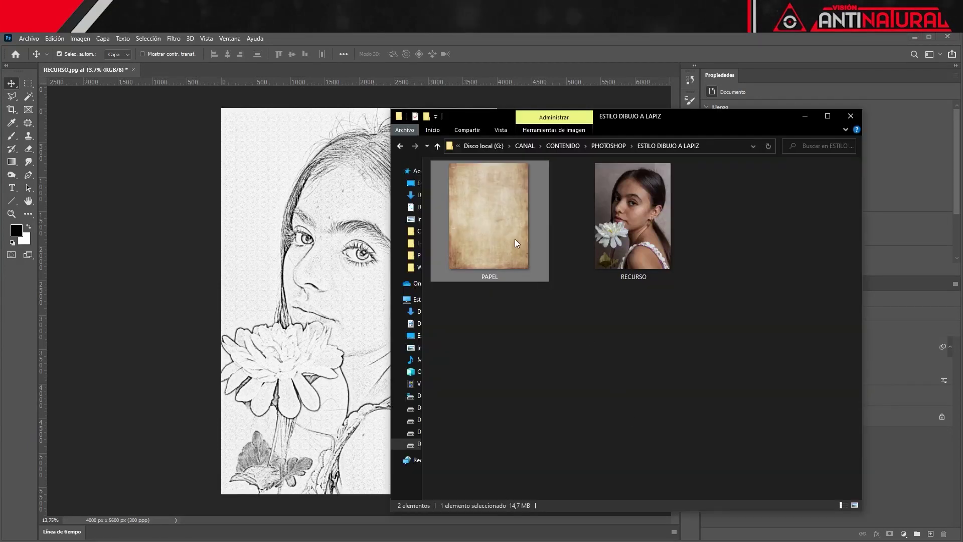
left_click_drag(509, 221, 268, 258)
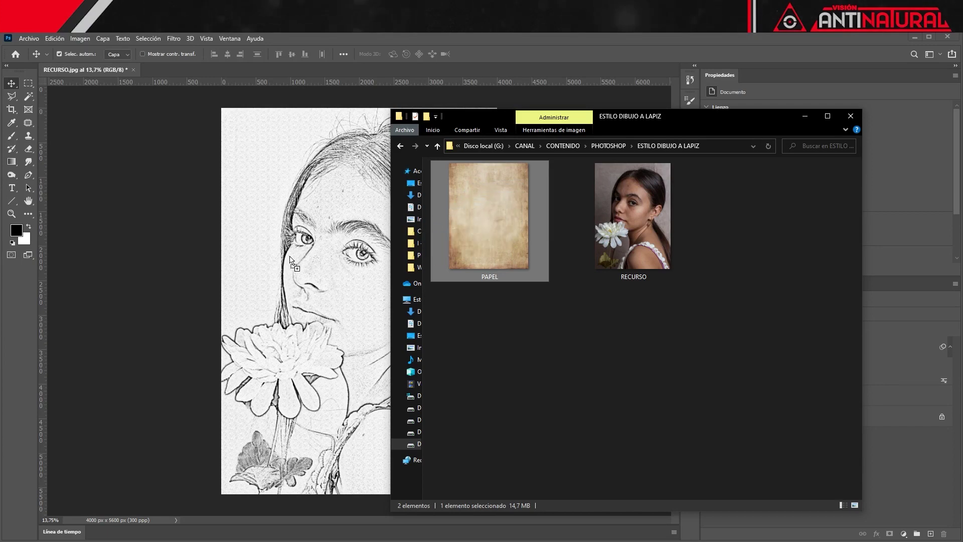
left_click_drag(267, 258, 267, 259)
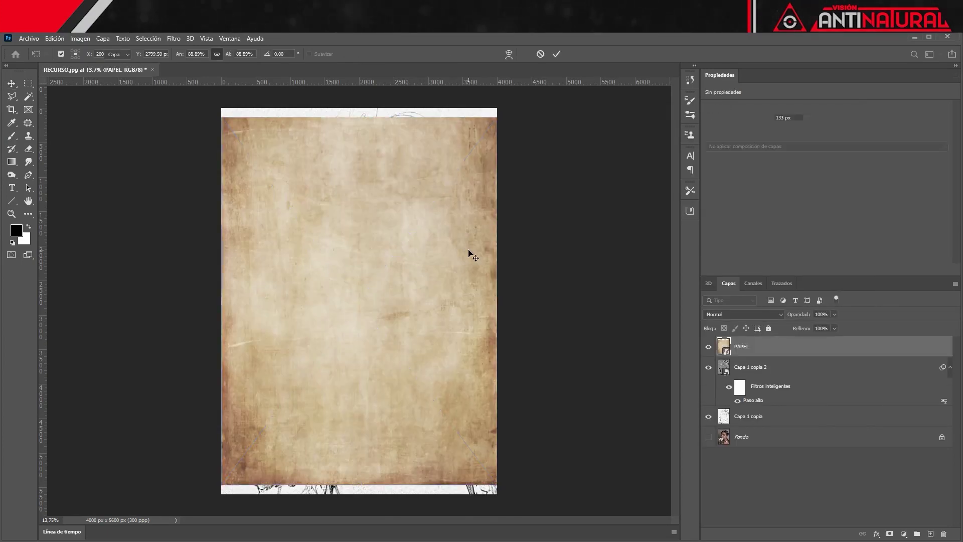
Step: Commit the PAPEL placement and rasterize the paper layer
key("Return")
right_click(743, 346)
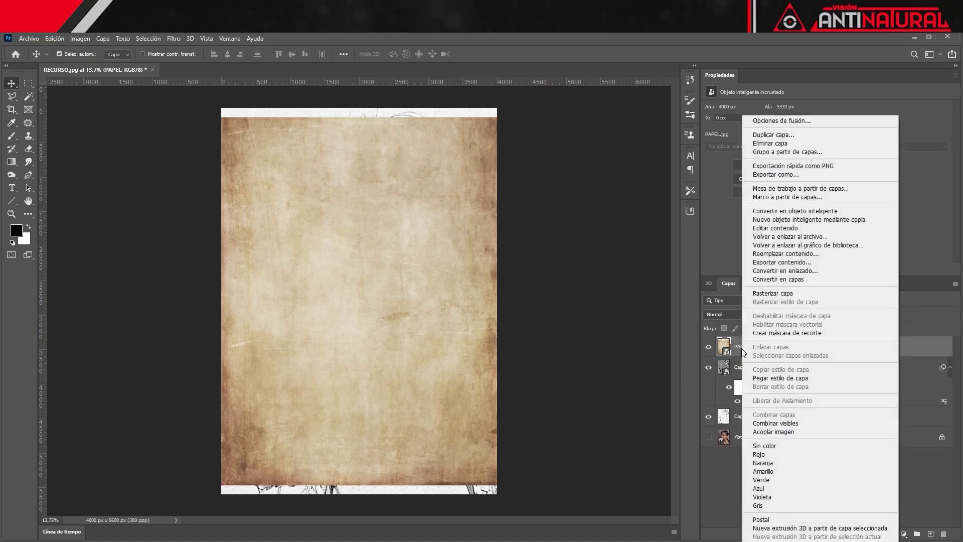
left_click(774, 294)
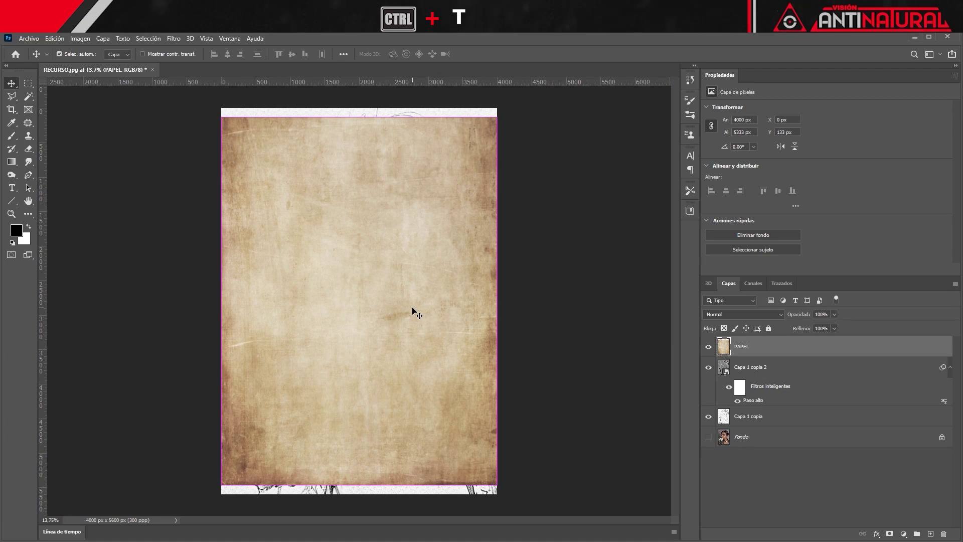
Step: Stretch PAPEL to fill the canvas and move it beneath the sketch layers
key("ctrl+t")
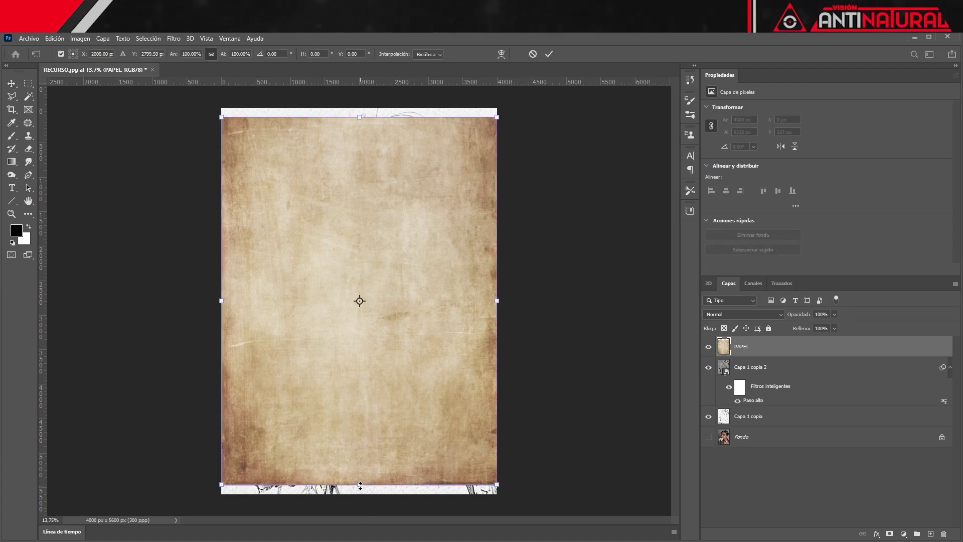
left_click_drag(360, 485, 359, 494)
left_click_drag(359, 116, 359, 108)
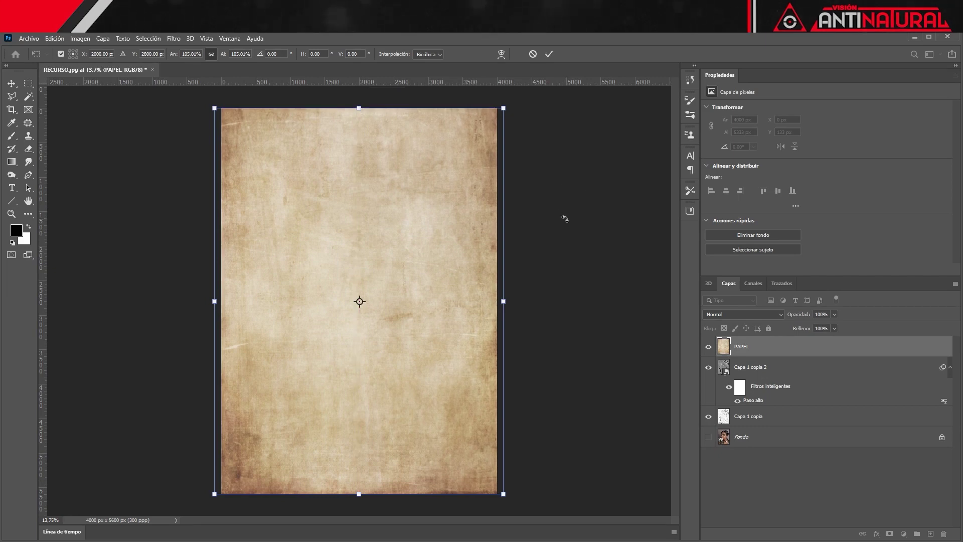
key("Return")
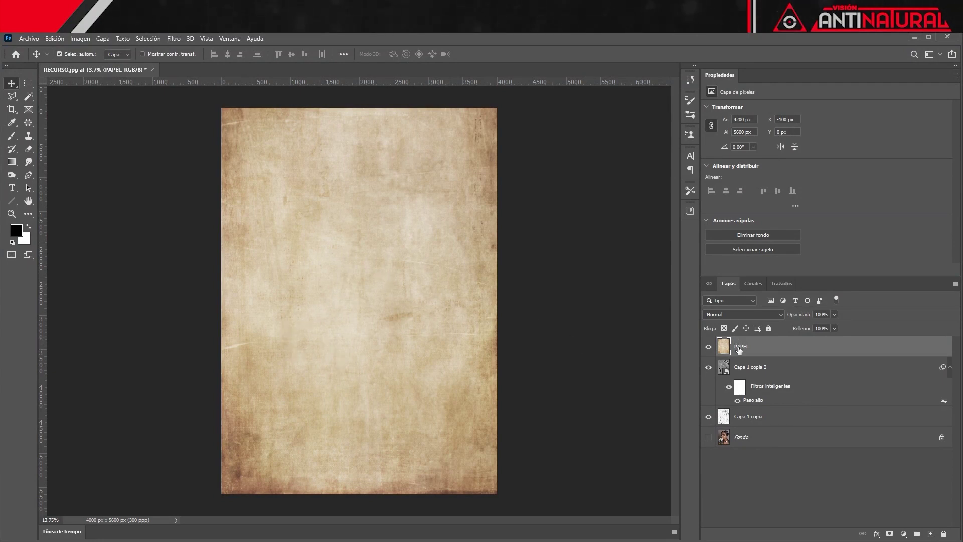
left_click_drag(750, 349, 754, 418)
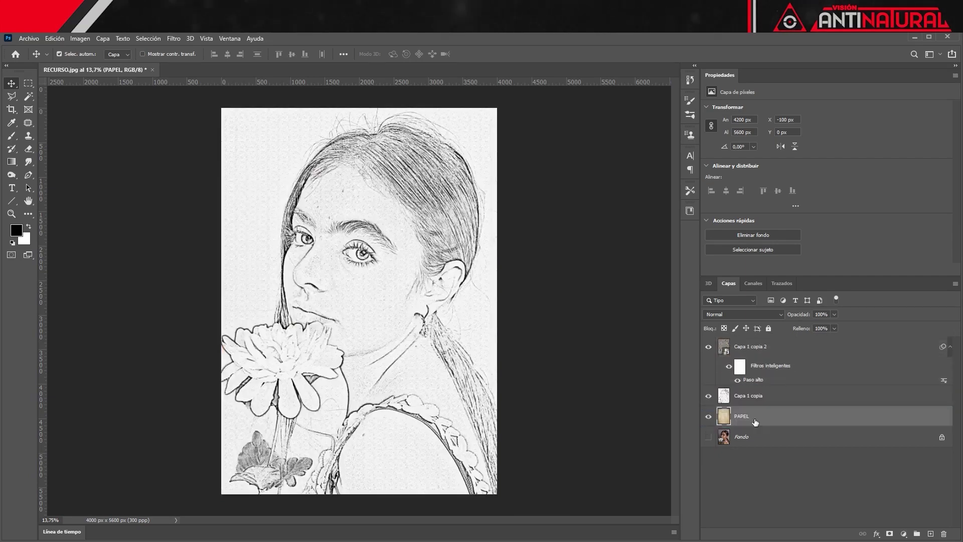
Step: Merge the two sketch layers, set the result to Multiplicar, and select the PAPEL layer
right_click(771, 393)
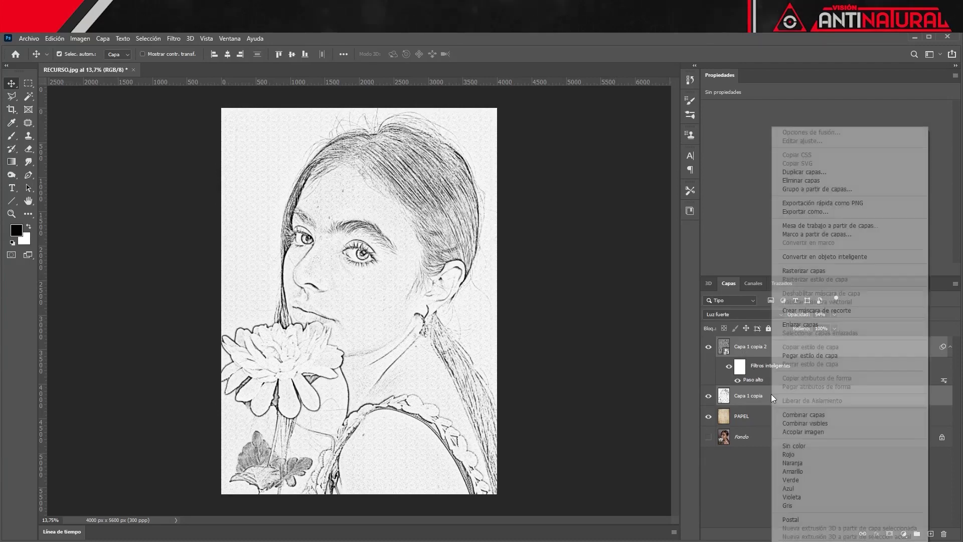
left_click(811, 414)
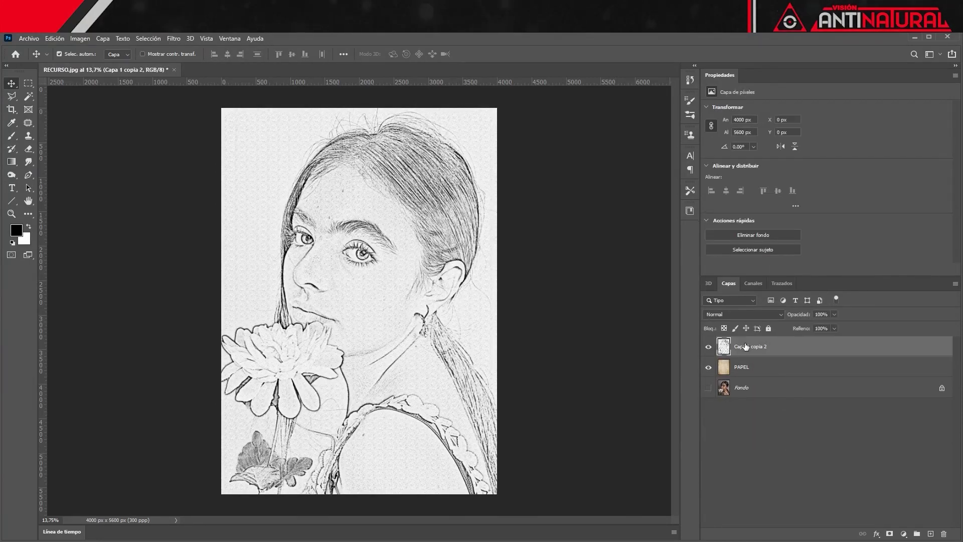
left_click(745, 315)
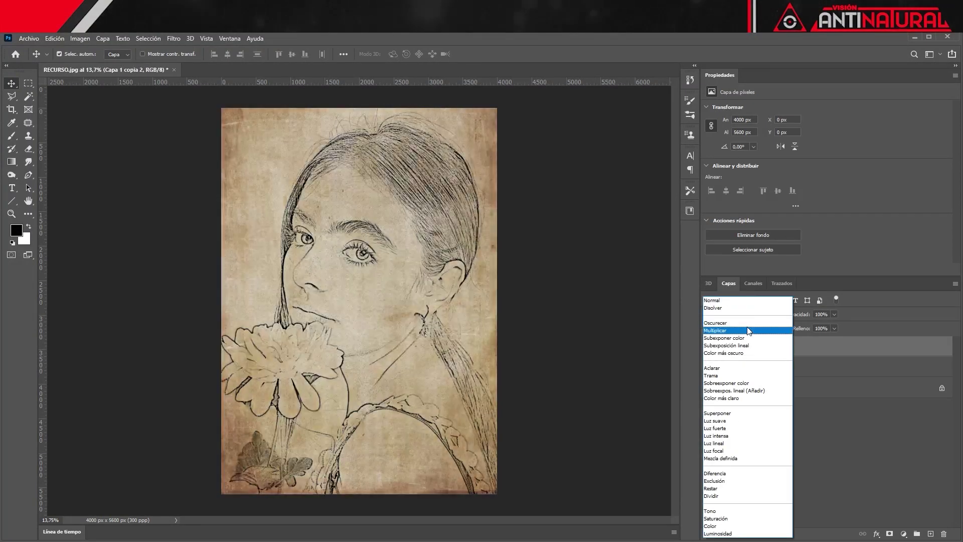
left_click(748, 331)
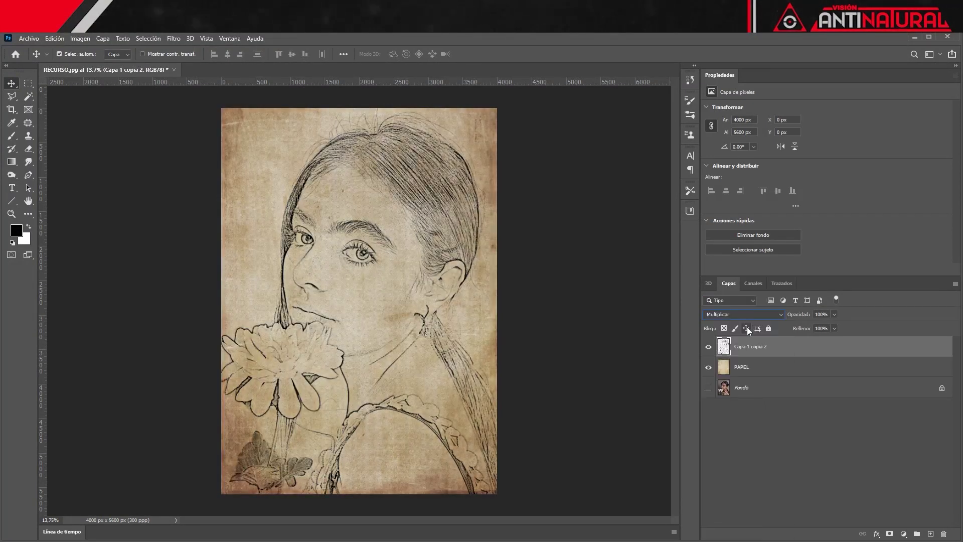
left_click(741, 369)
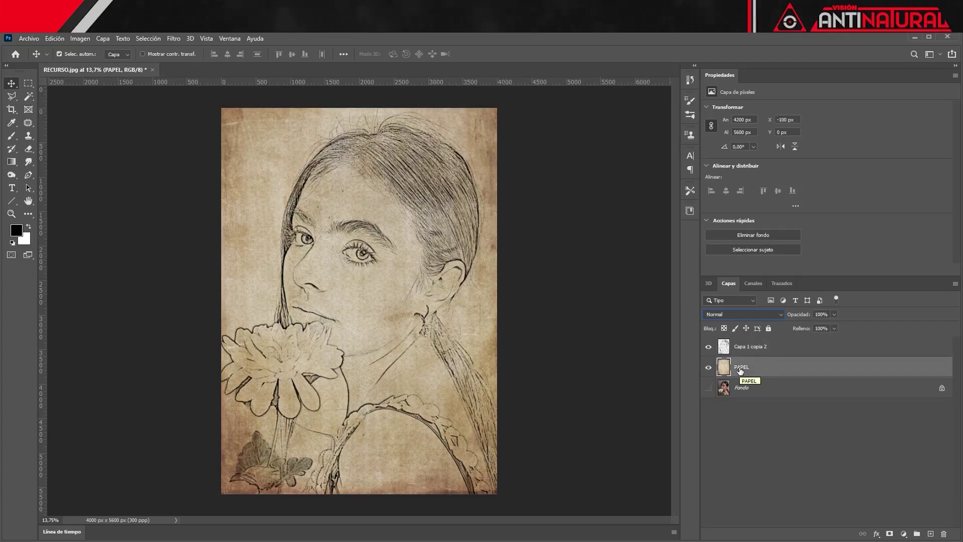
left_click(80, 39)
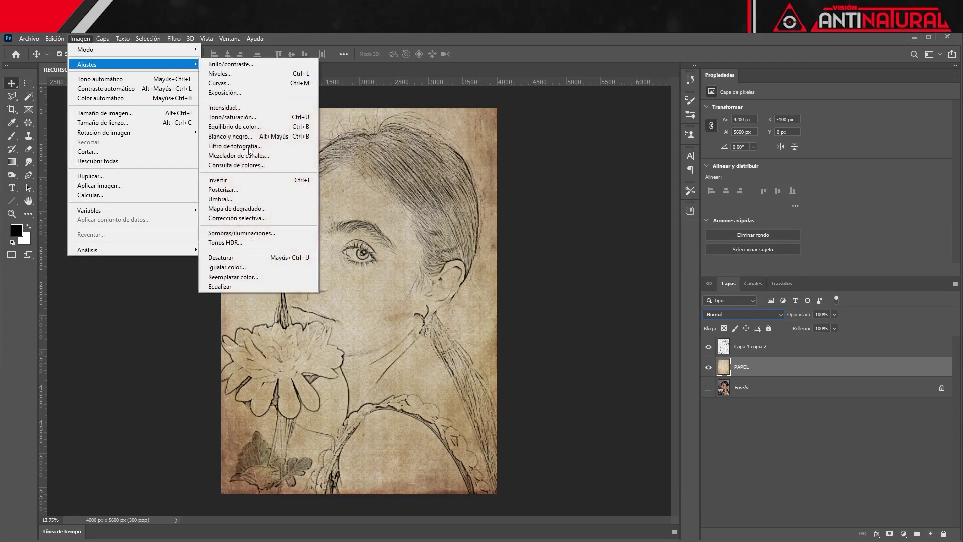
mouse_move(132, 64)
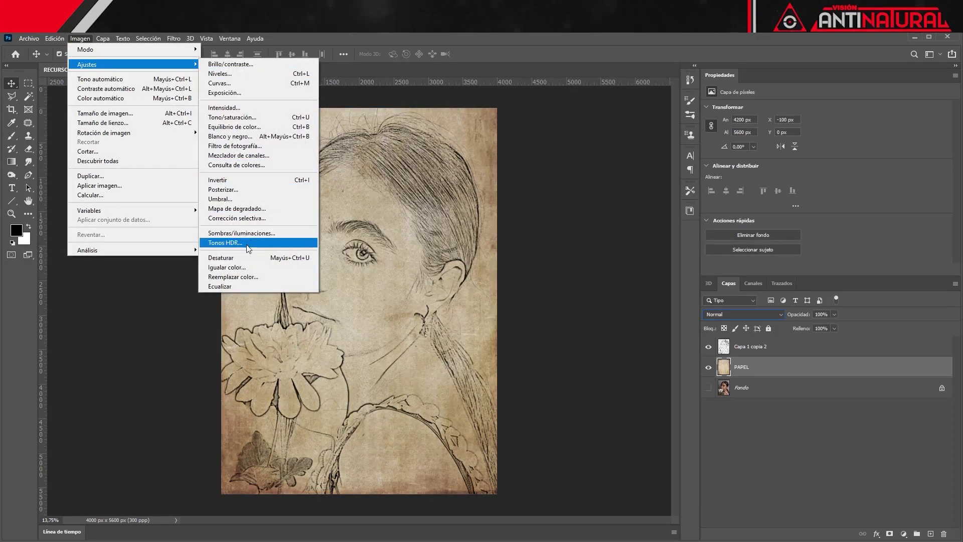
Step: Desaturate the PAPEL paper, raise its brightness to 67, then select Capa 1 copia 2
left_click(243, 257)
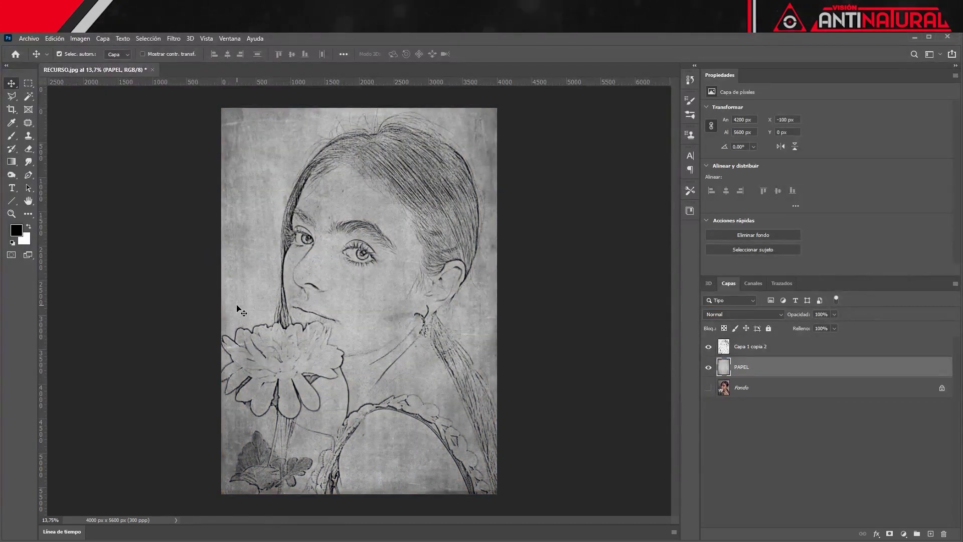
left_click(83, 40)
mouse_move(105, 64)
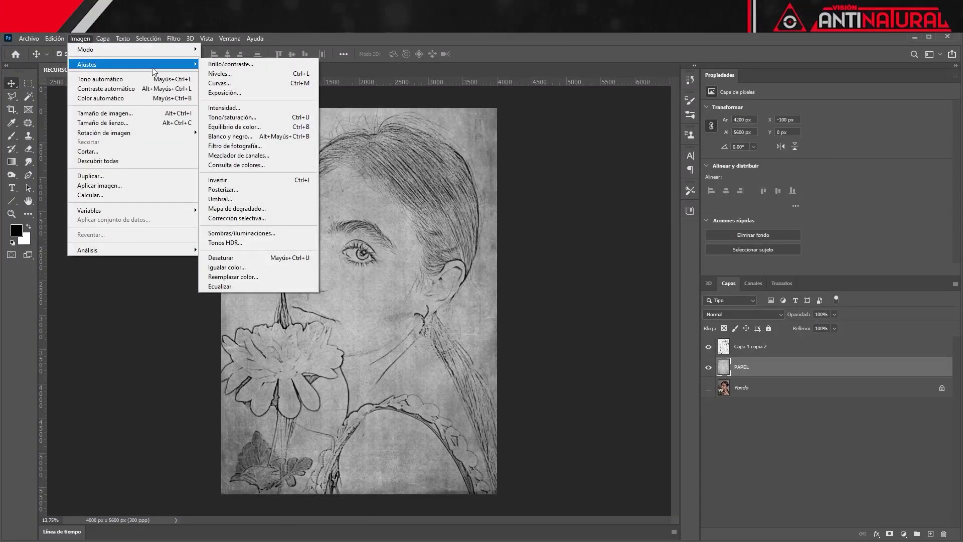
left_click(203, 64)
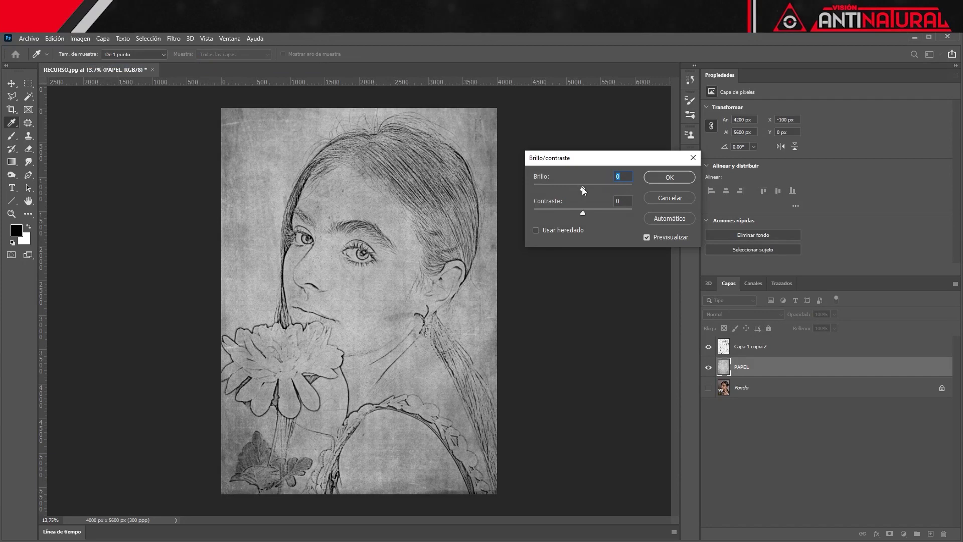
left_click_drag(583, 189, 604, 189)
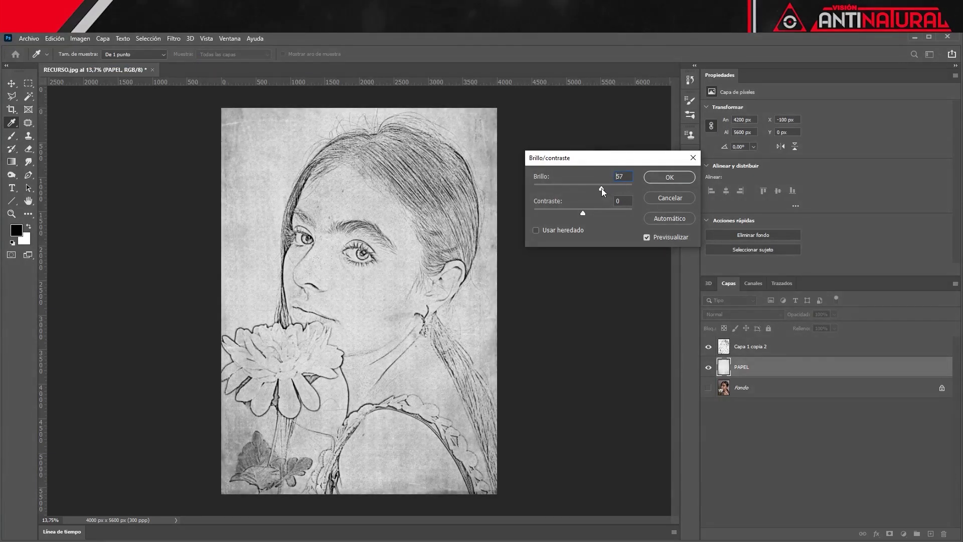
left_click(679, 178)
key("v")
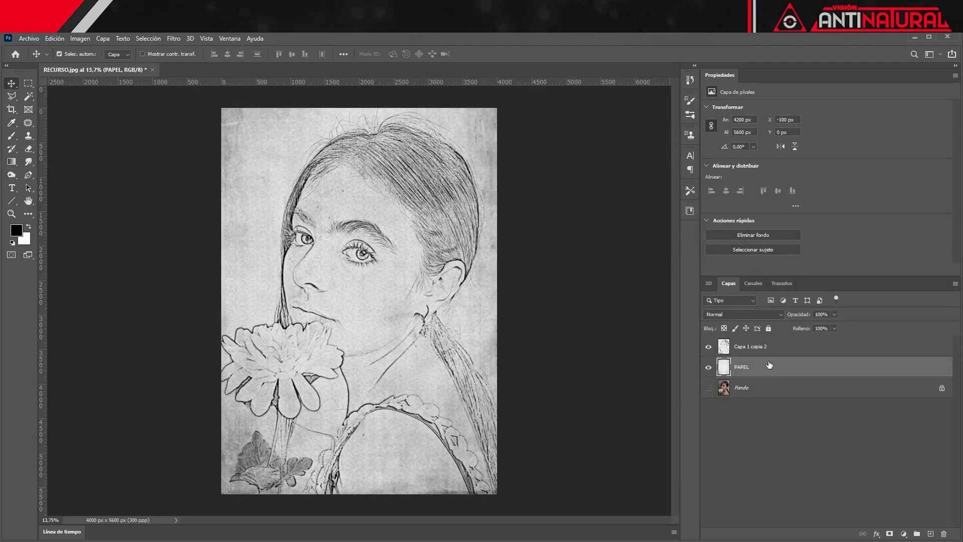
left_click(765, 347)
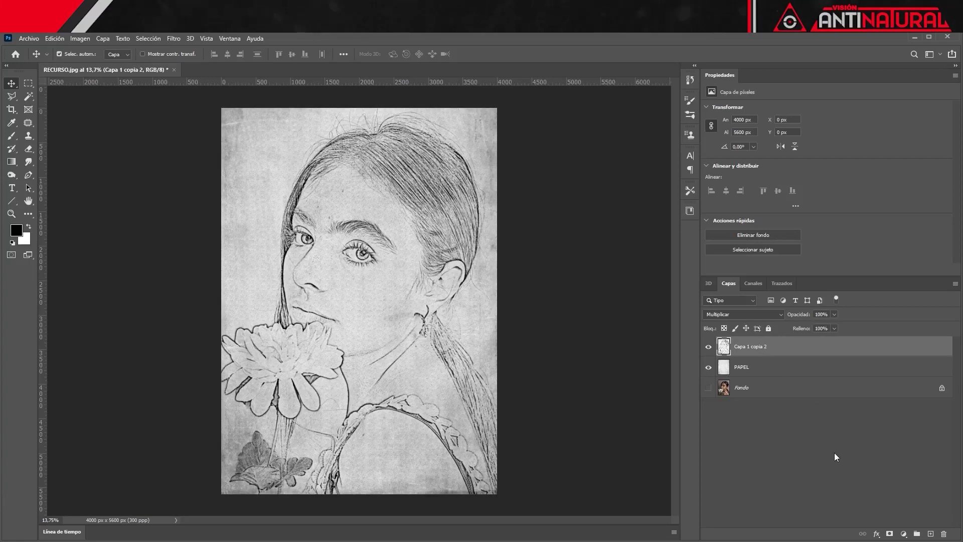
left_click(903, 534)
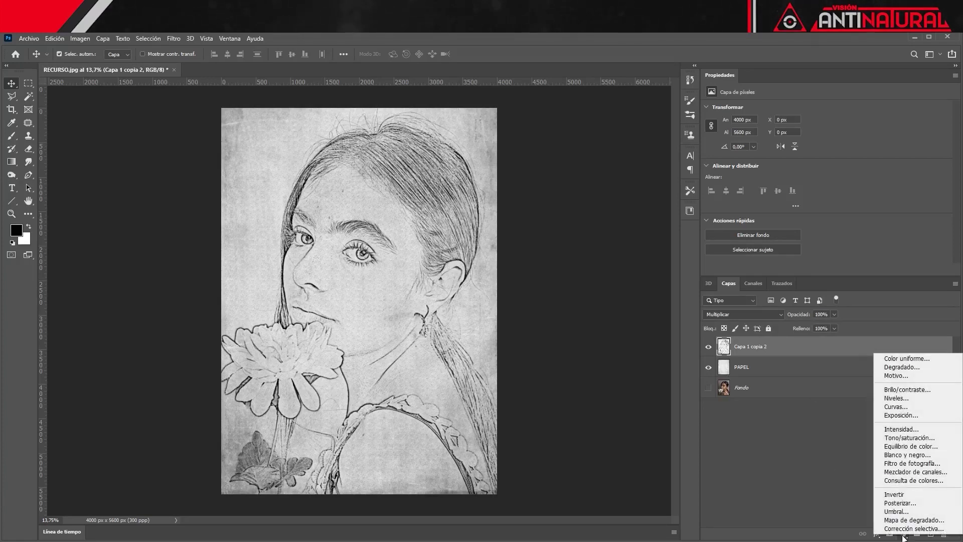
Step: Add a Color Balance layer with midtones Cyan/Red +33, Magenta +1, Yellow/Blue -46
left_click(919, 446)
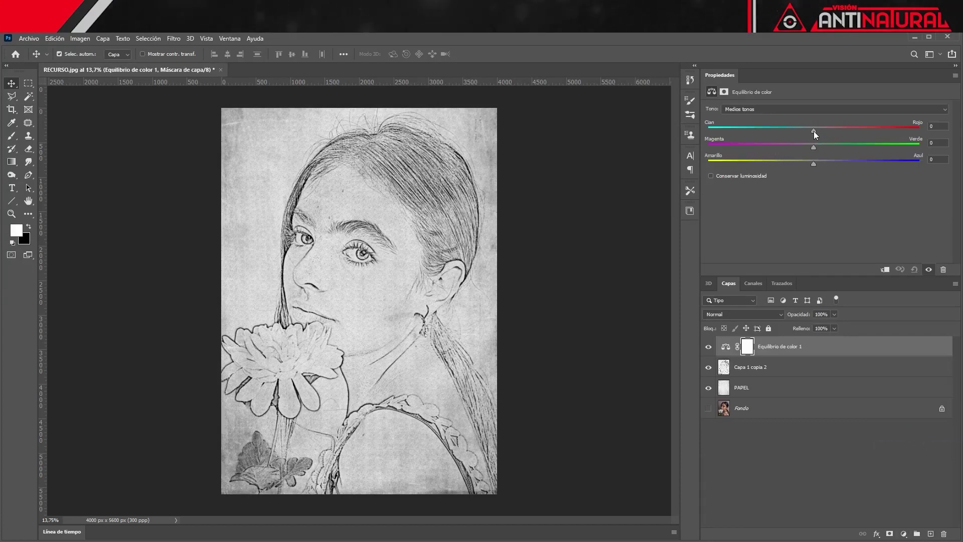
left_click_drag(813, 164, 791, 163)
mouse_move(813, 132)
left_mouse_down()
mouse_move(847, 132)
mouse_move(766, 164)
left_mouse_up()
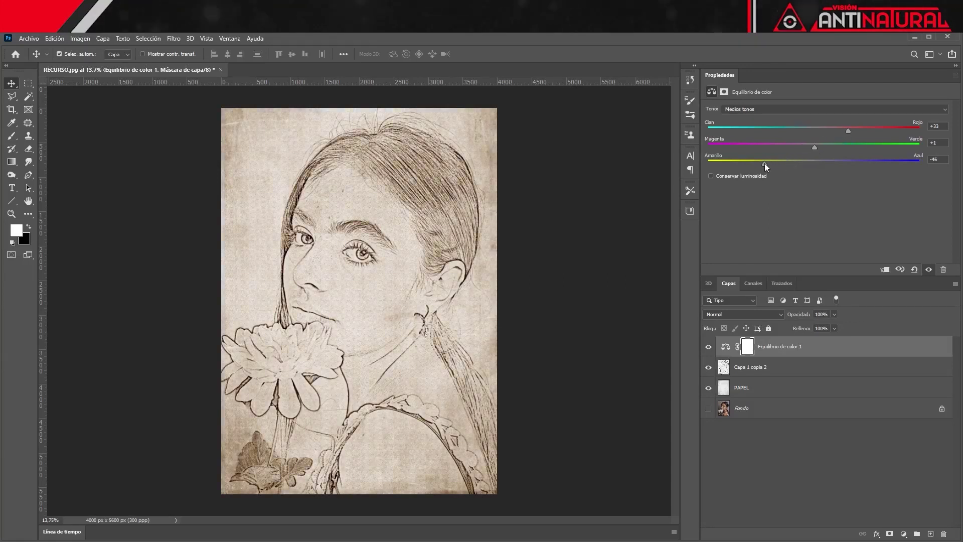
left_click(884, 504)
left_click(903, 534)
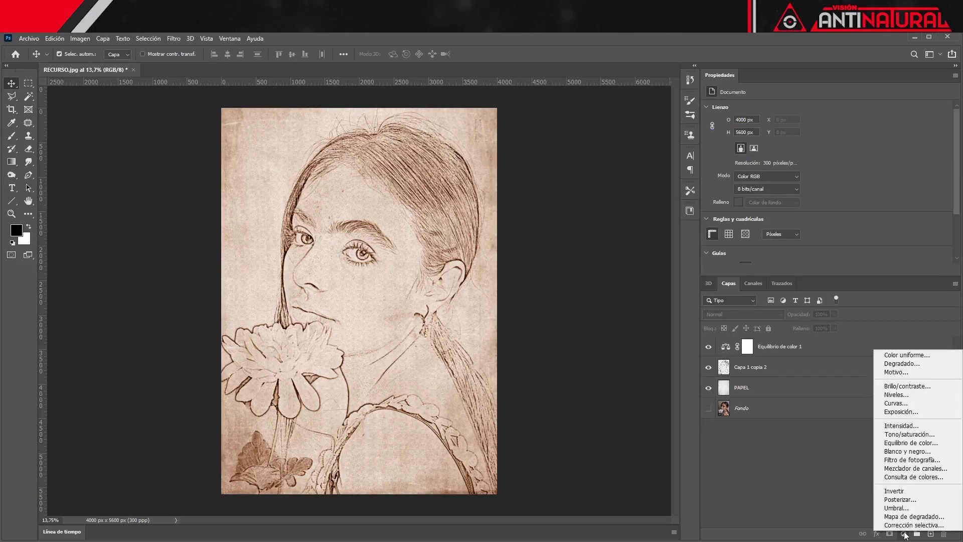
Step: Add a Brightness/Contrast adjustment layer with brightness about -33 and contrast 12
left_click(919, 387)
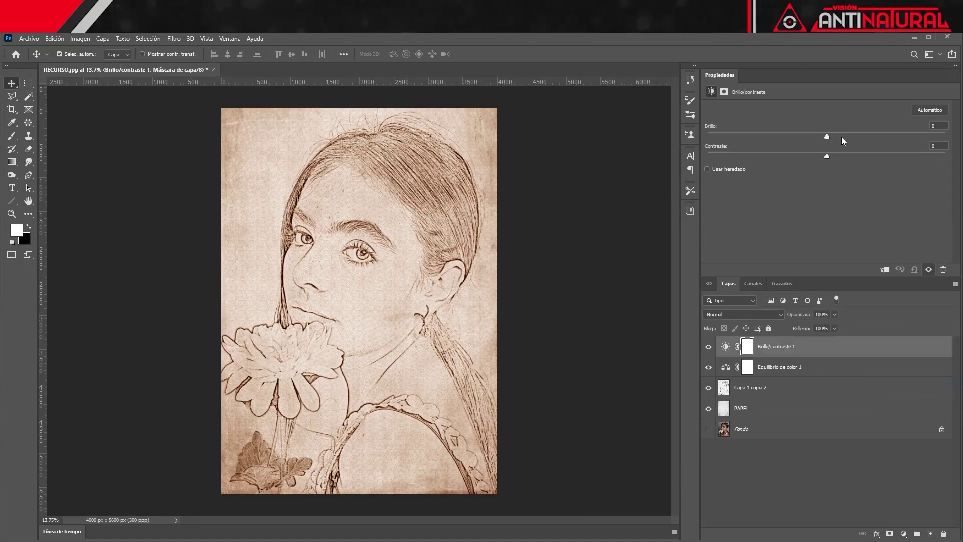
mouse_move(827, 156)
left_mouse_down()
mouse_move(841, 156)
mouse_move(801, 136)
left_mouse_up()
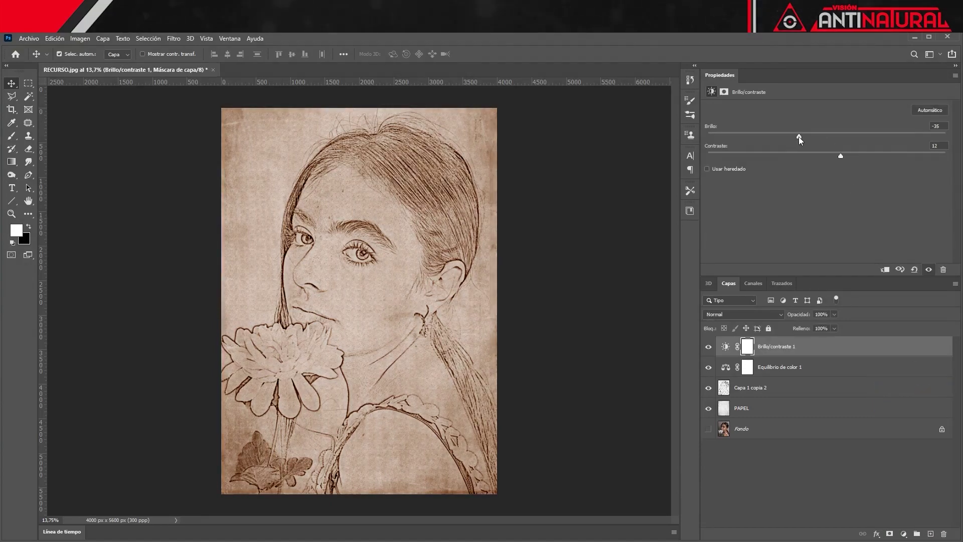
left_click(840, 155)
key("alt+bracketleft")
left_click(875, 341)
Step: Merge the Capa 1 copia 2 sketch layer and PAPEL into one layer
left_click(795, 392)
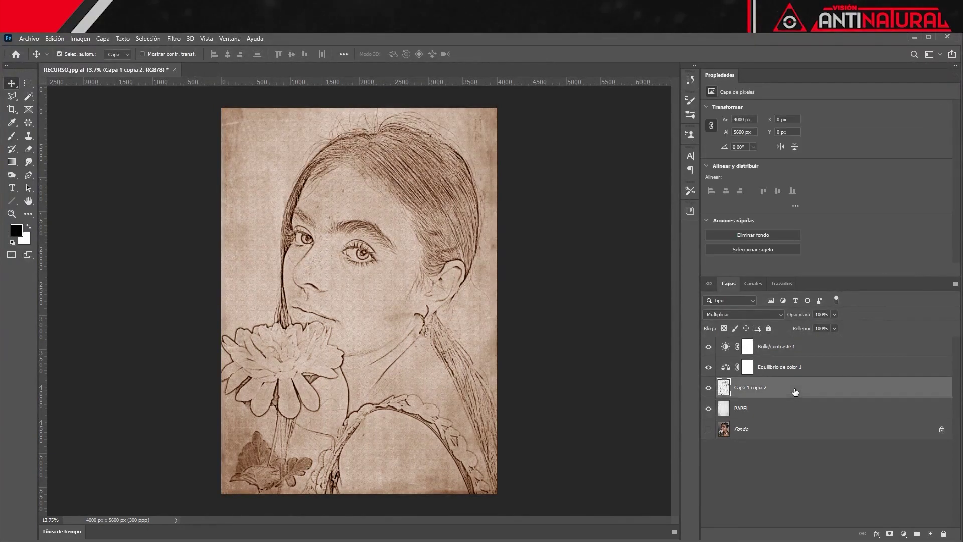
left_click(754, 408, "shift")
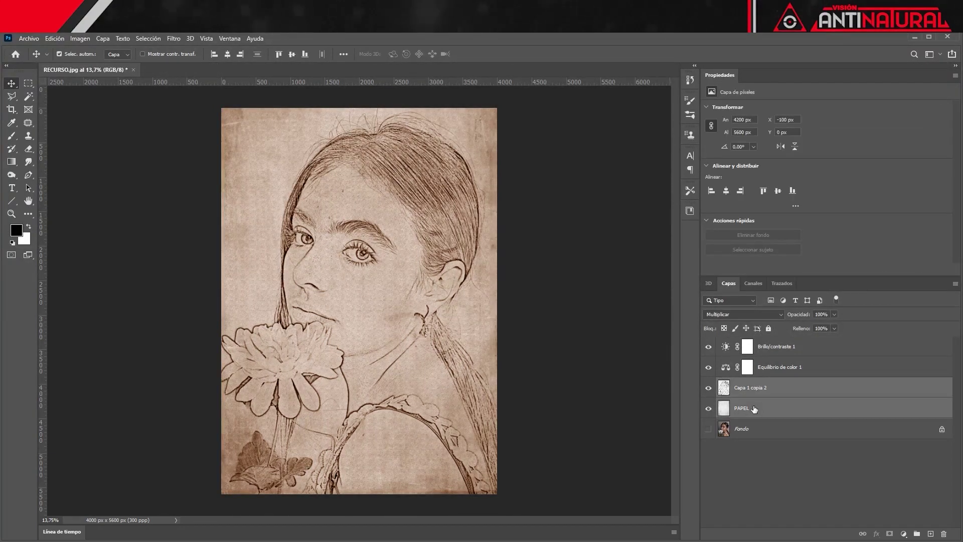
right_click(753, 409)
left_click(775, 415)
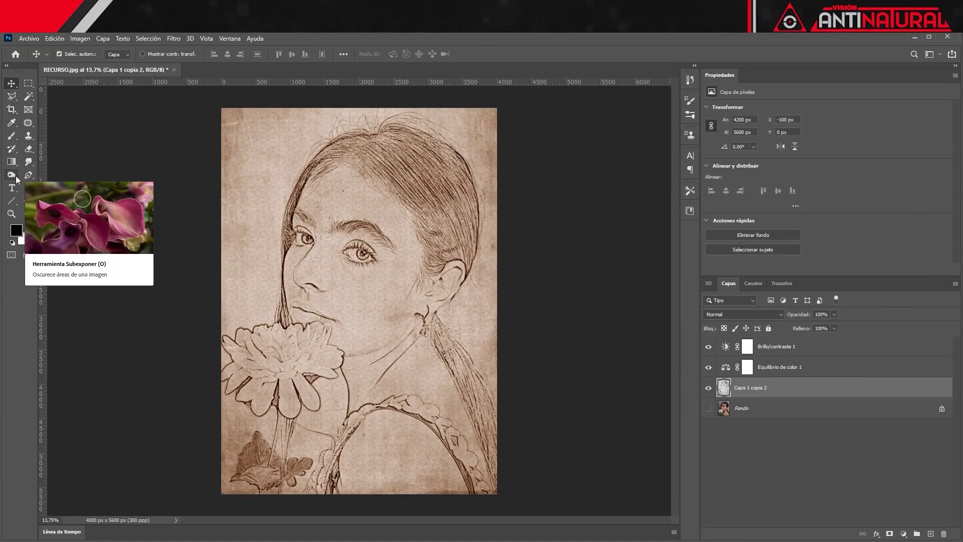
Step: With the Burn tool, darken the nose bridge and the chest and neckline
left_click(14, 177)
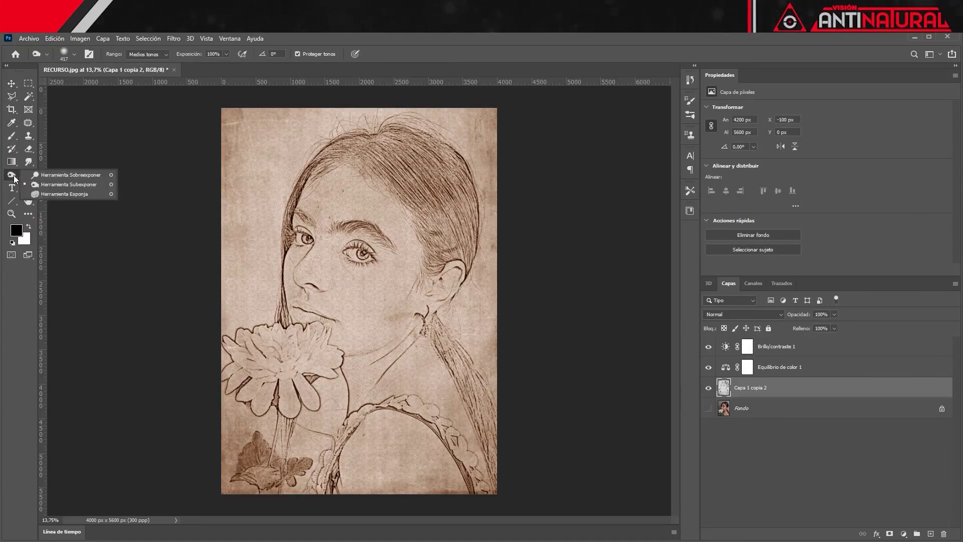
left_click(56, 184)
scroll(346, 307, "up", 1)
scroll(346, 307, "up", 3)
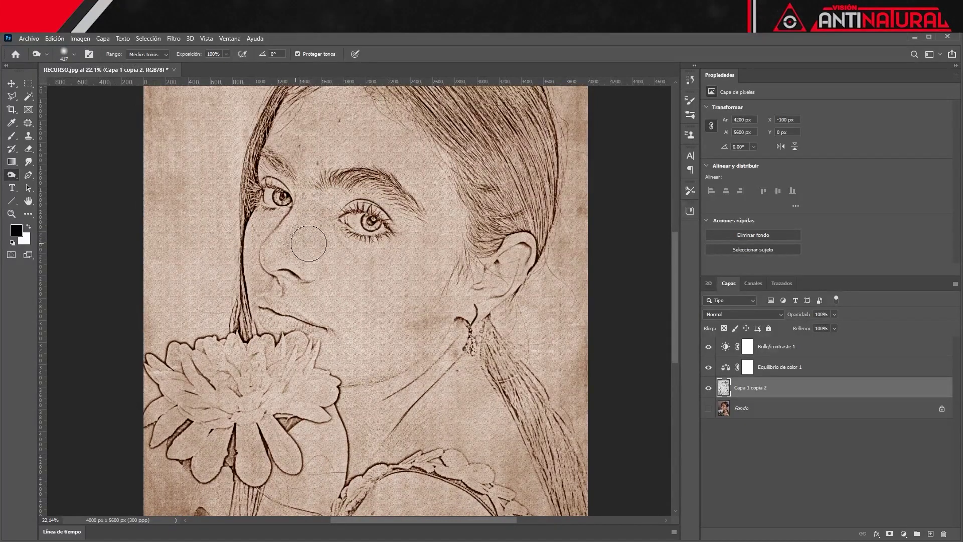
mouse_move(310, 245)
left_mouse_down()
mouse_move(323, 203)
mouse_move(374, 198)
mouse_move(404, 218)
left_mouse_up()
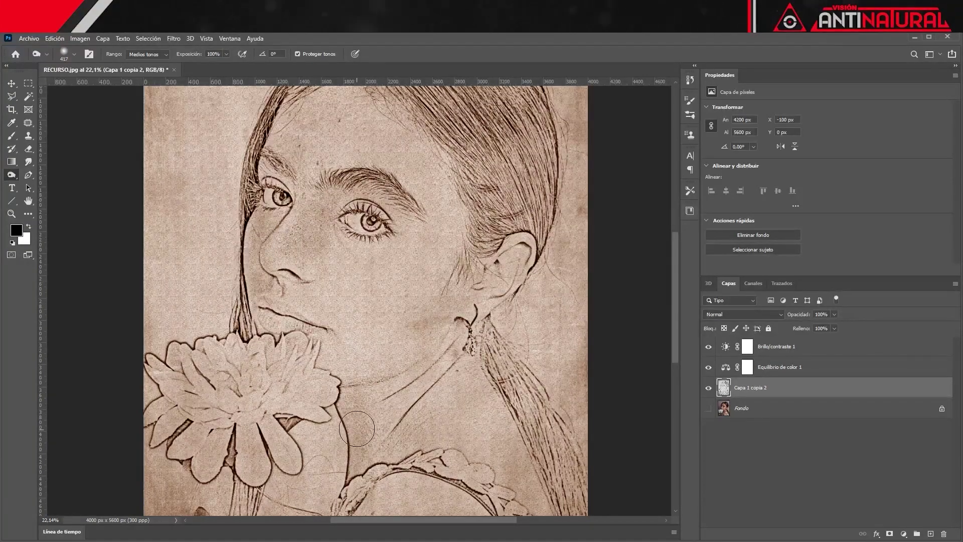
scroll(431, 413, "down", 5)
mouse_move(431, 413)
left_mouse_down()
mouse_move(381, 361)
mouse_move(521, 442)
left_mouse_up()
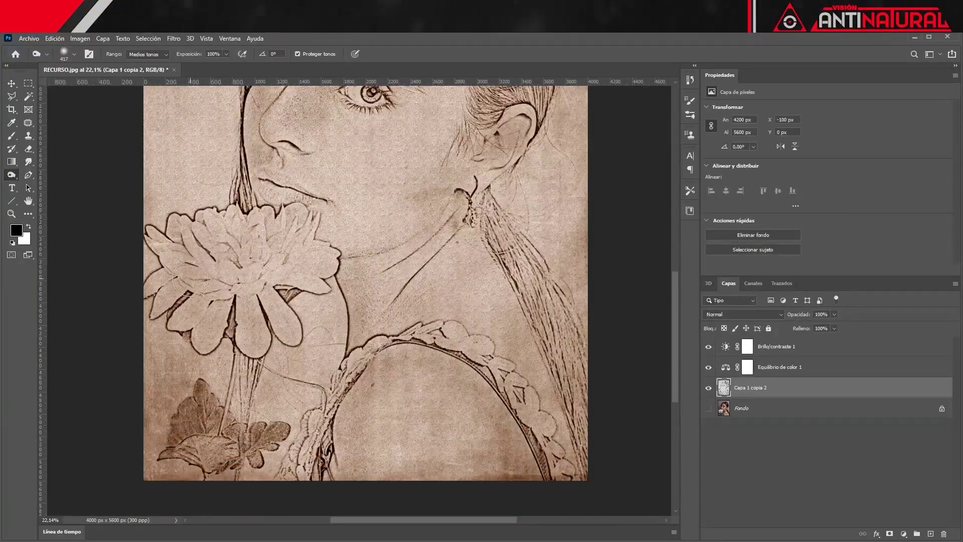
Step: Shrink the burn brush to 99 px and darken the flower centre and petals
right_click(220, 259)
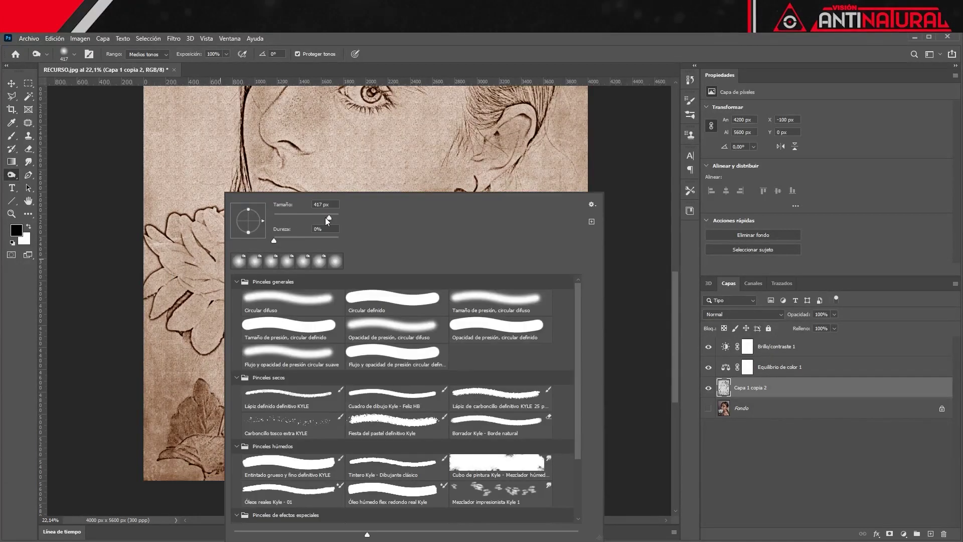
left_click_drag(313, 221, 306, 221)
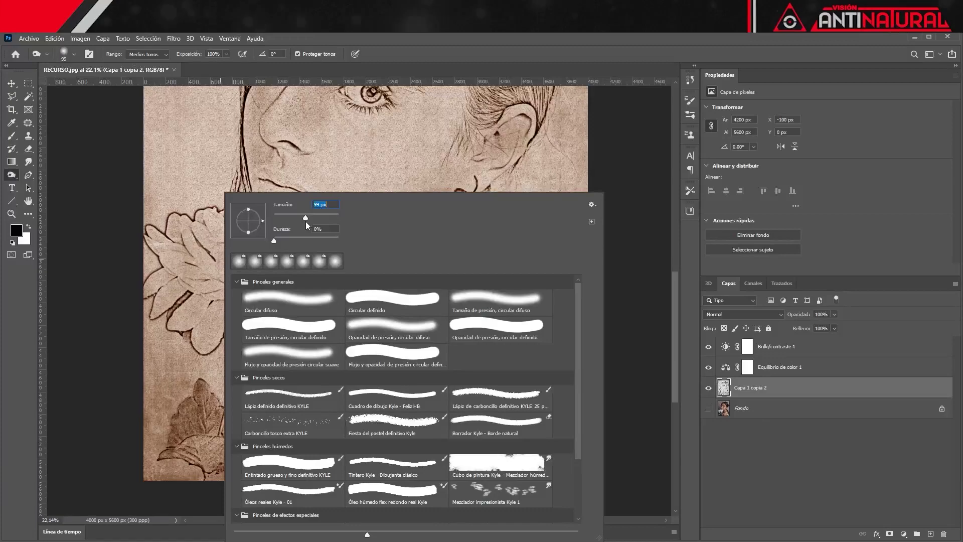
key("Return")
scroll(218, 284, "up", 1)
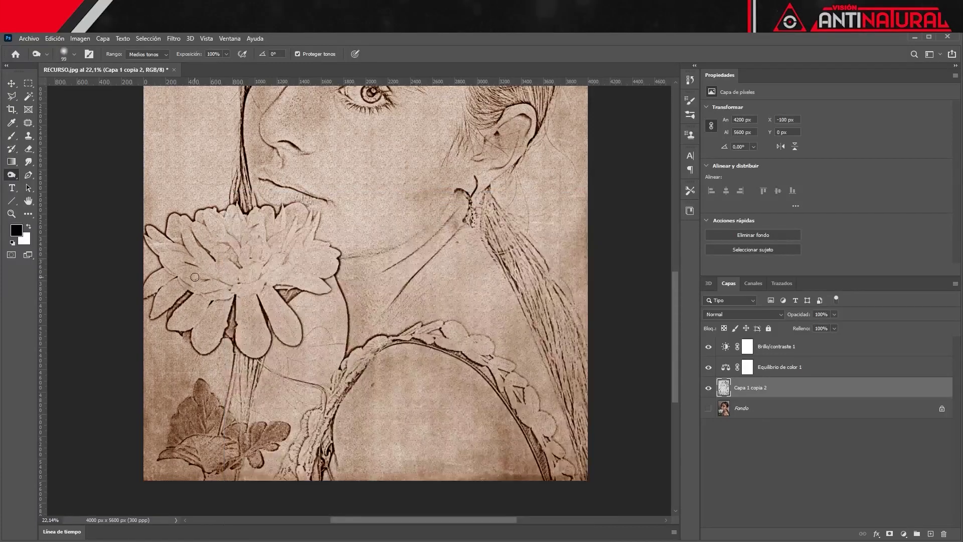
scroll(219, 283, "up", 4)
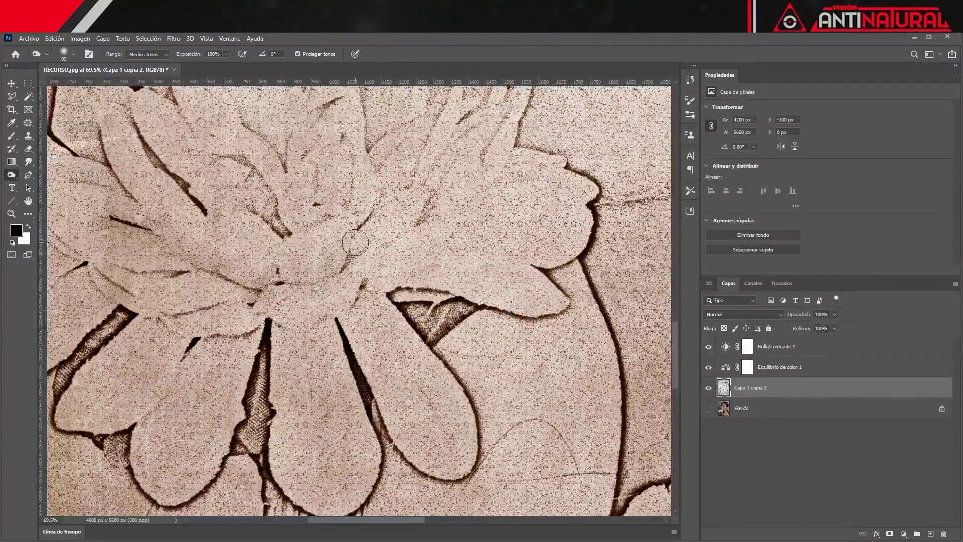
left_click_drag(376, 248, 351, 253)
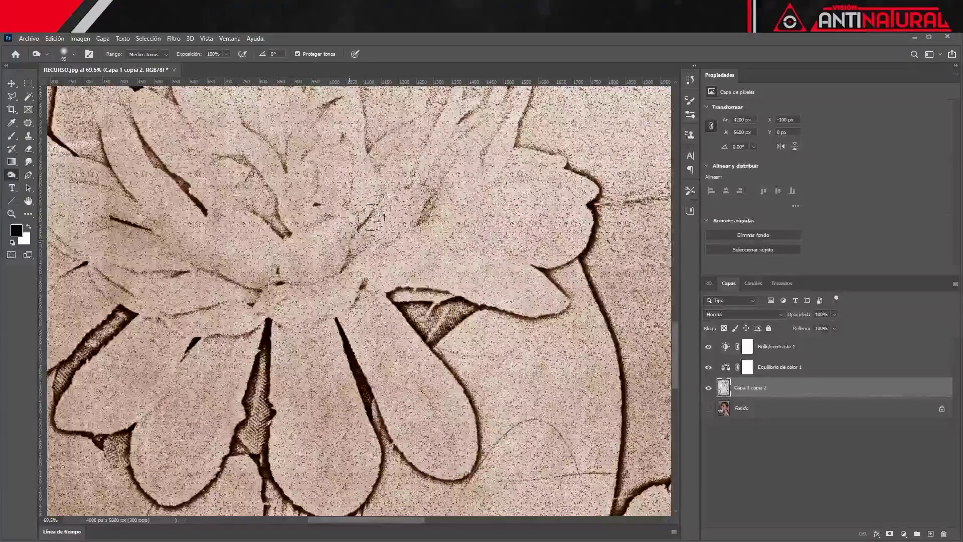
mouse_move(261, 190)
left_mouse_down()
mouse_move(221, 200)
mouse_move(90, 156)
mouse_move(200, 301)
mouse_move(191, 482)
mouse_move(151, 314)
mouse_move(357, 291)
mouse_move(452, 261)
mouse_move(391, 452)
mouse_move(105, 386)
left_mouse_up()
scroll(106, 386, "up", 4)
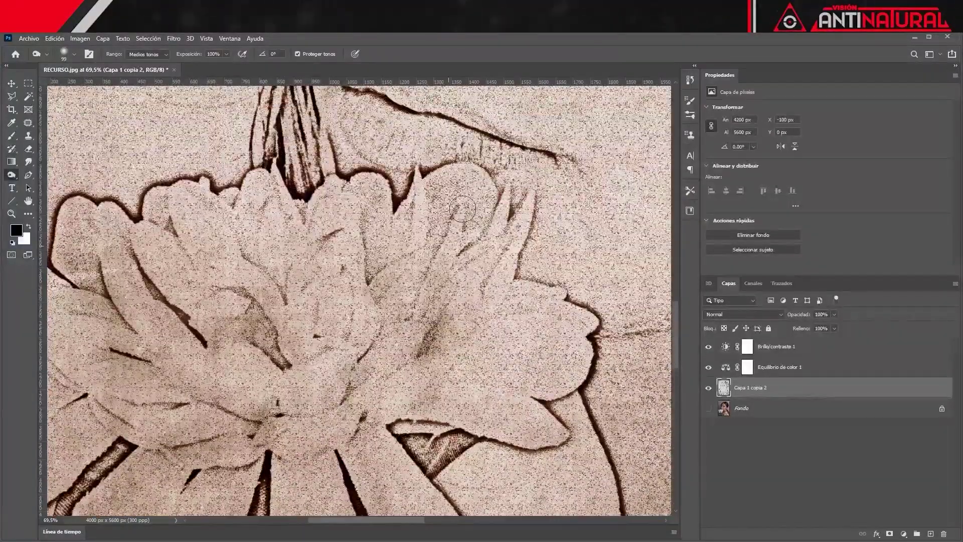
mouse_move(190, 236)
left_mouse_down()
mouse_move(301, 271)
mouse_move(111, 236)
left_mouse_up()
mouse_move(452, 300)
left_mouse_down()
mouse_move(522, 381)
mouse_move(473, 373)
left_mouse_up()
mouse_move(181, 436)
left_mouse_down()
mouse_move(291, 402)
mouse_move(346, 216)
left_mouse_up()
Step: Deepen the burned shading around the nose line
scroll(444, 257, "up", 2)
scroll(444, 257, "up", 1)
scroll(386, 188, "up", 1)
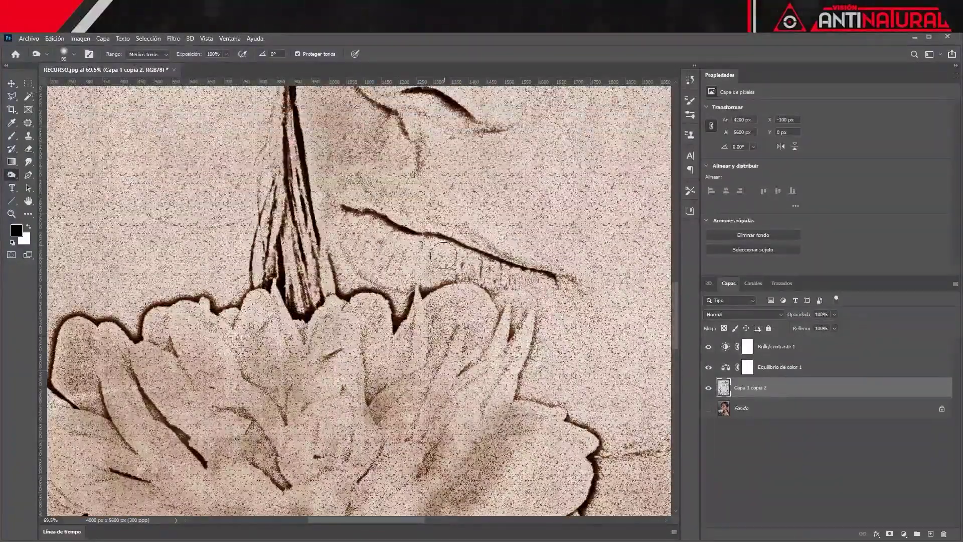
mouse_move(370, 194)
left_mouse_down()
mouse_move(351, 200)
mouse_move(451, 236)
left_mouse_up()
left_click_drag(351, 211, 451, 271)
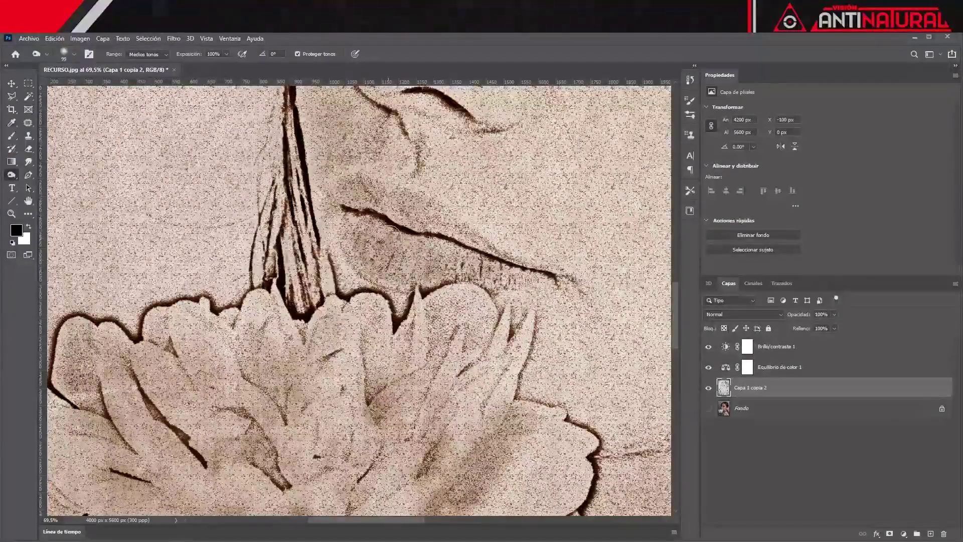
scroll(426, 200, "down", 3)
scroll(596, 159, "down", 2)
scroll(596, 160, "up", 2)
scroll(451, 225, "down", 3)
scroll(452, 226, "down", 1)
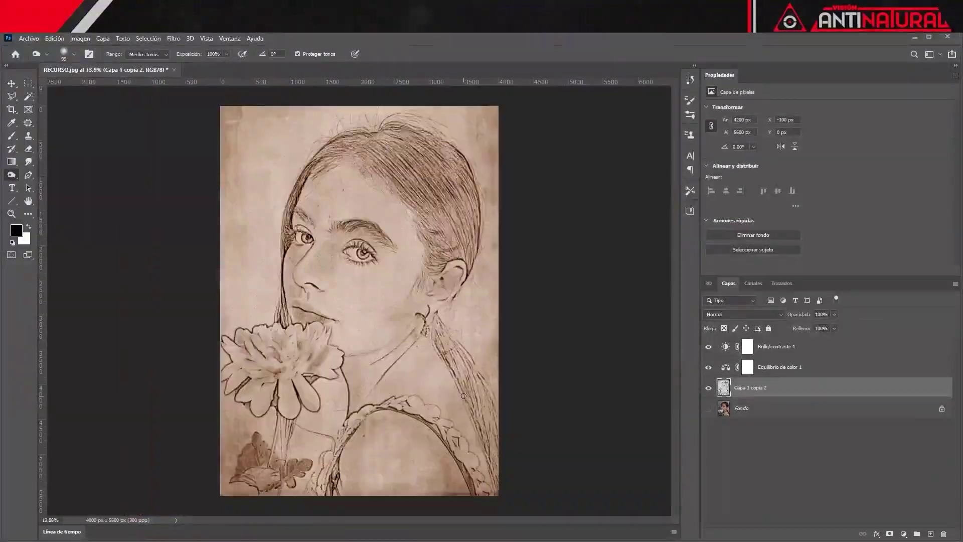
Step: Enlarge the burn brush to 450 px and darken the neck and shoulder
right_click(411, 195)
left_click_drag(480, 211, 520, 218)
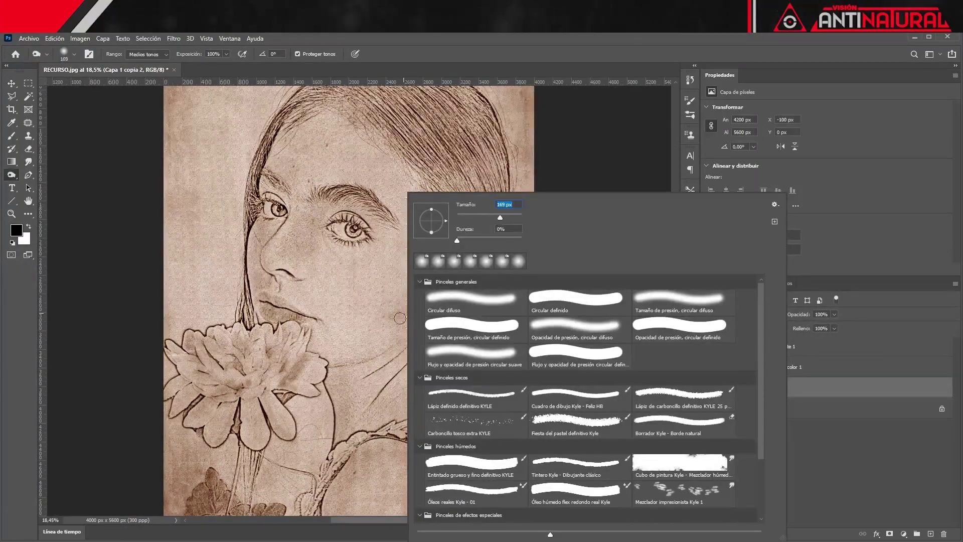
key("Return")
left_click_drag(377, 343, 456, 301)
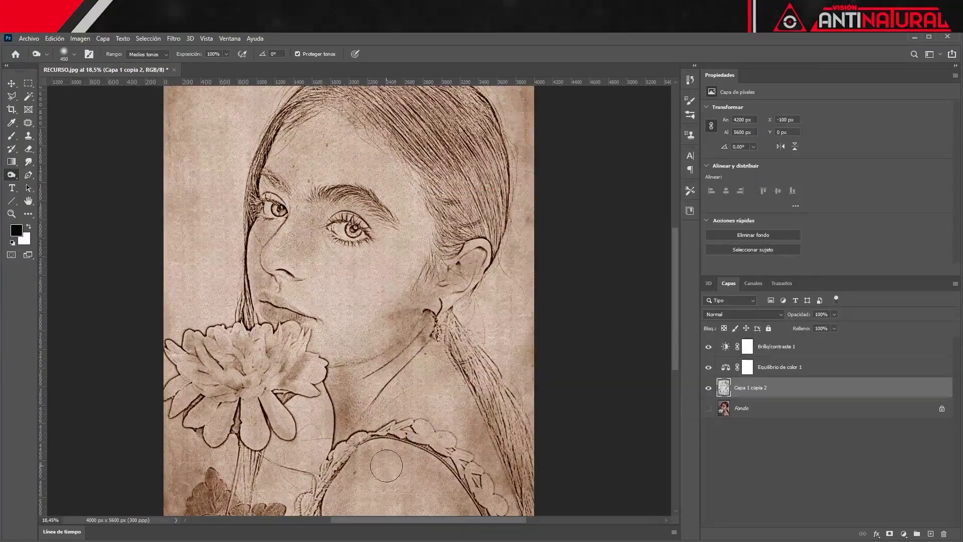
scroll(457, 280, "down", 2)
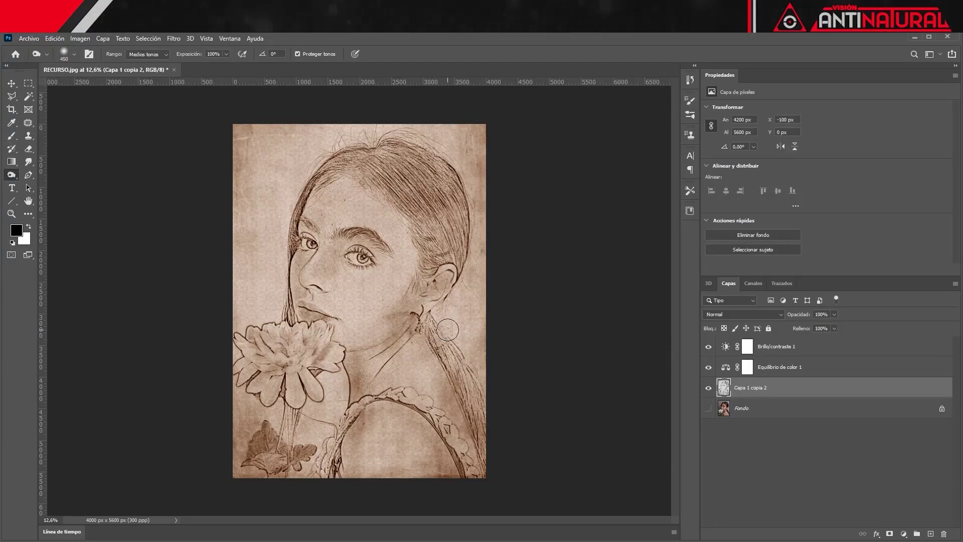
Step: Save the sketch as JPEG 'ESTILO DIBUJO' in the ESTILO DIBUJO A LAPIZ folder at maximum quality
left_click(30, 38)
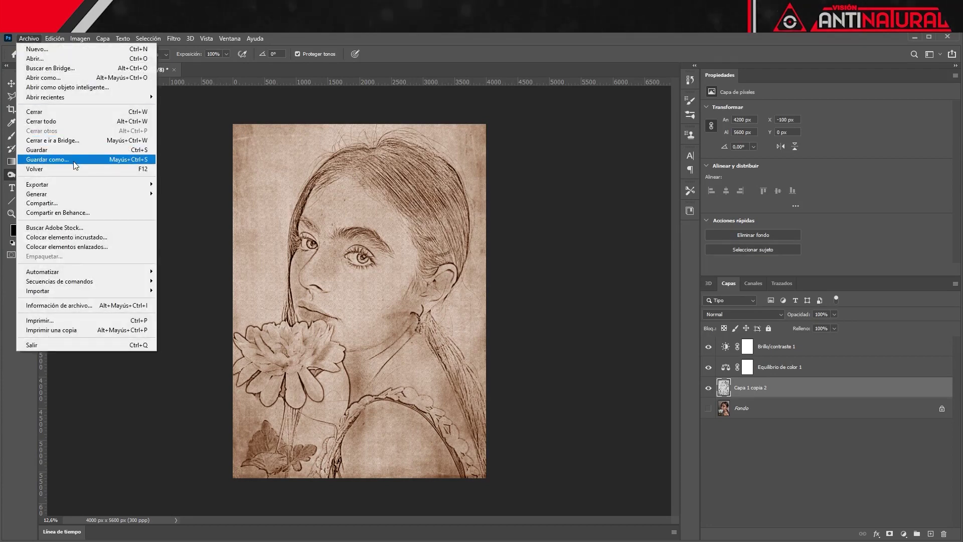
left_click(73, 161)
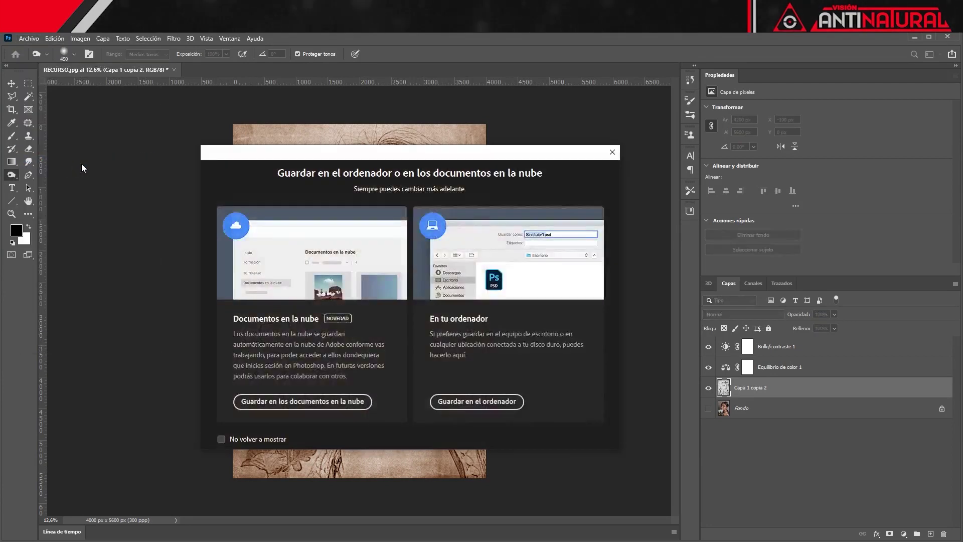
left_click(499, 403)
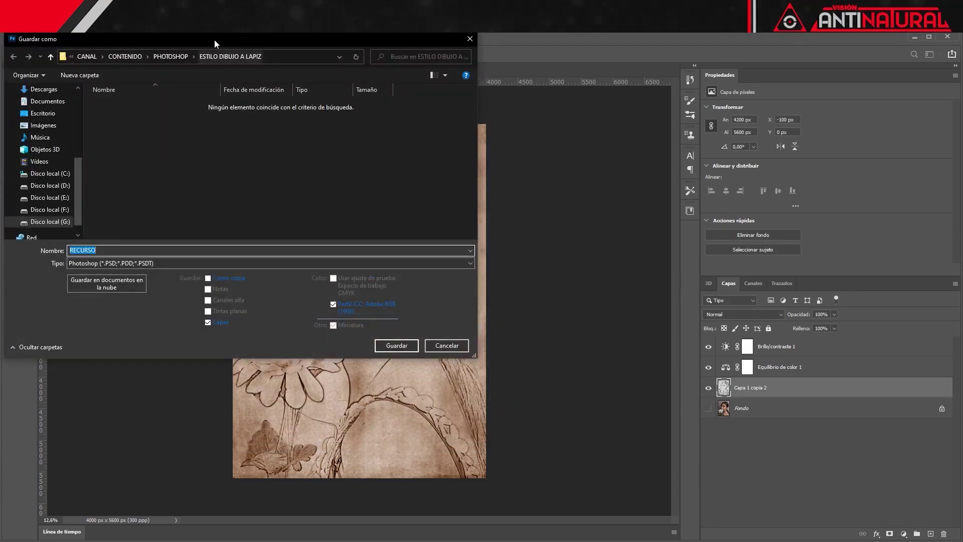
left_click_drag(215, 40, 298, 135)
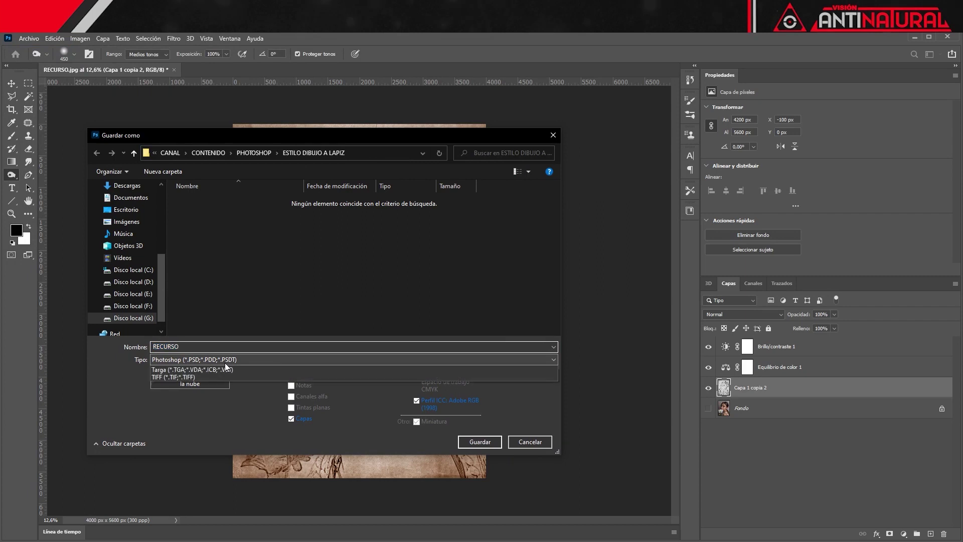
left_click(225, 361)
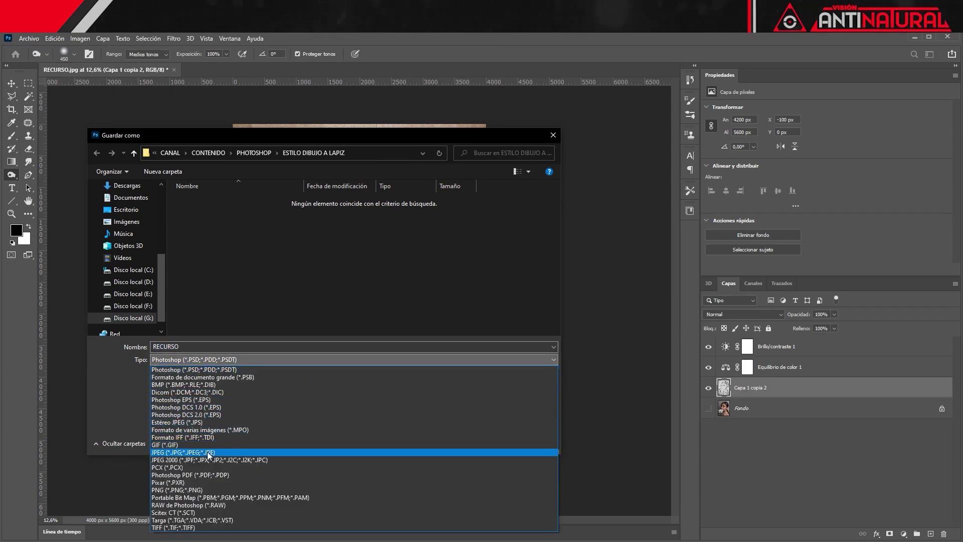
left_click(208, 453)
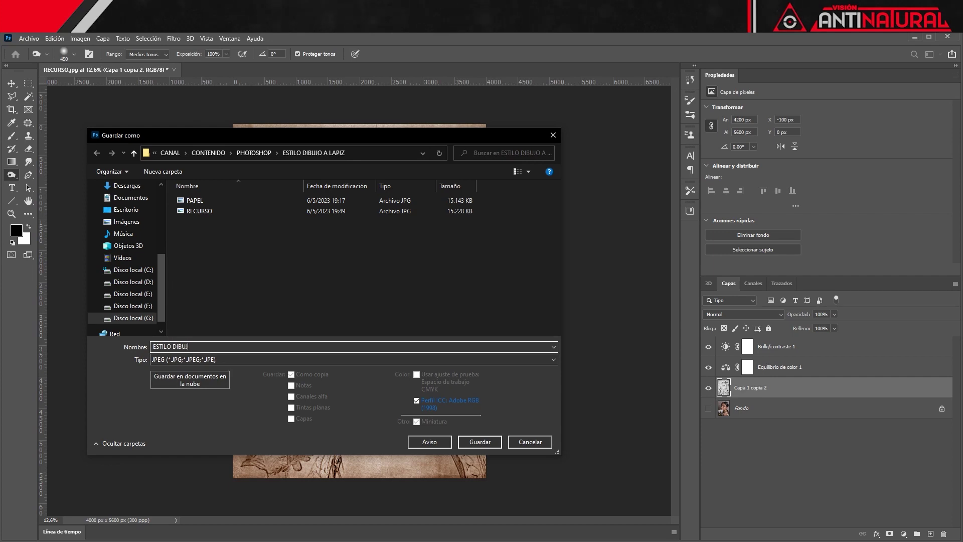
left_click(480, 441)
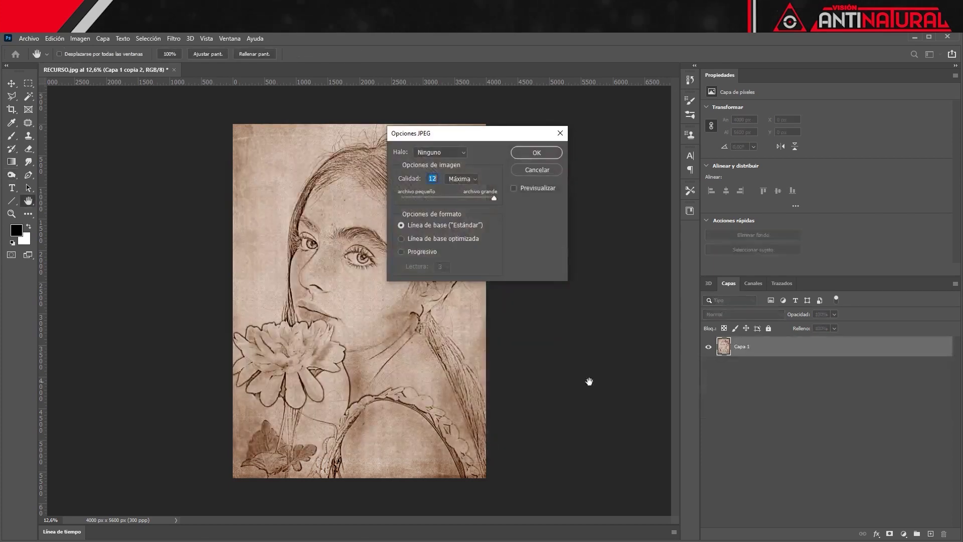
left_click(536, 154)
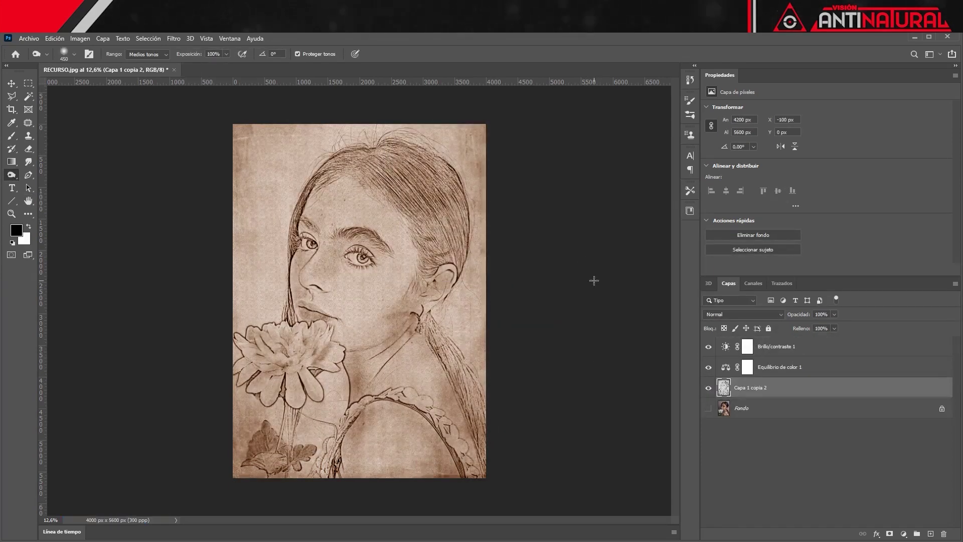